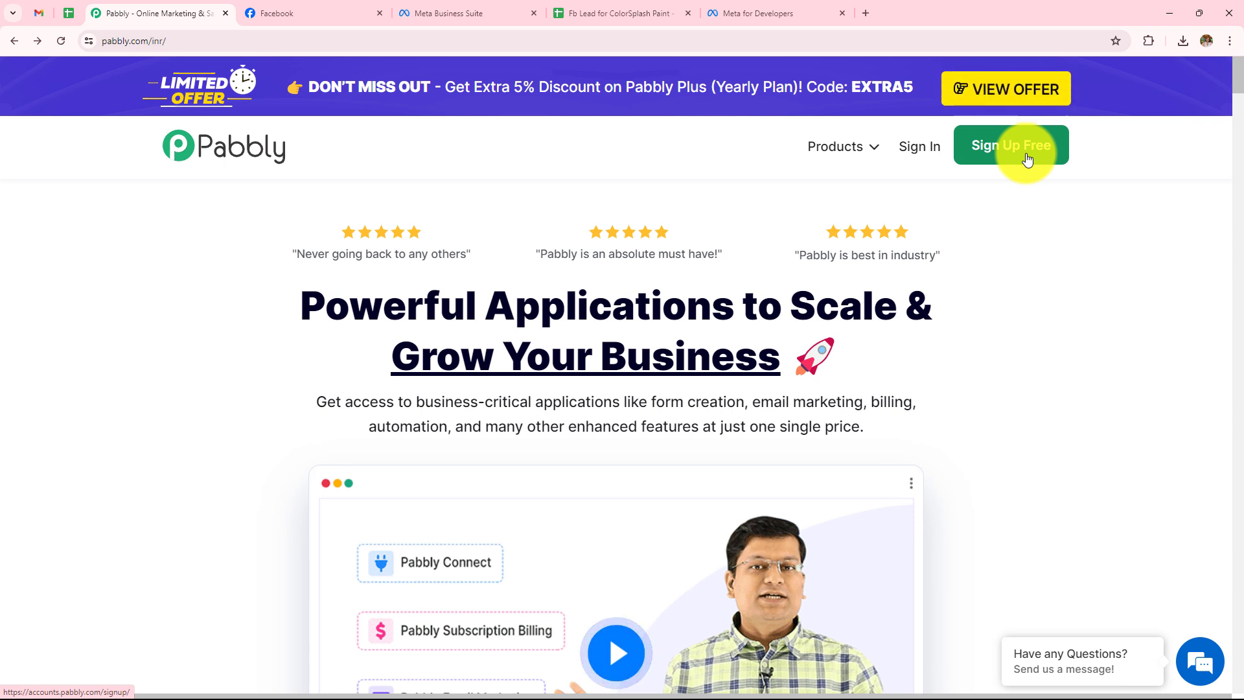
Sign in to Pabbly and launch Pabbly Connect from the All Pabbly Apps list.
left_click(919, 162)
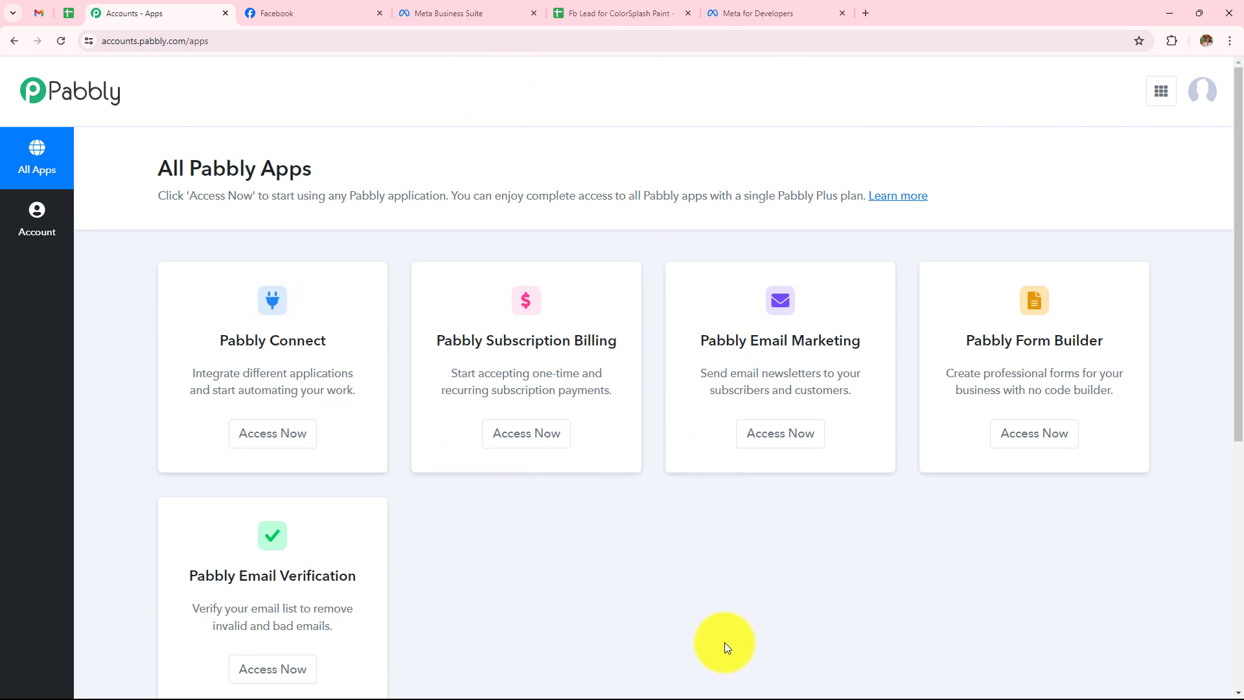
left_click(279, 445)
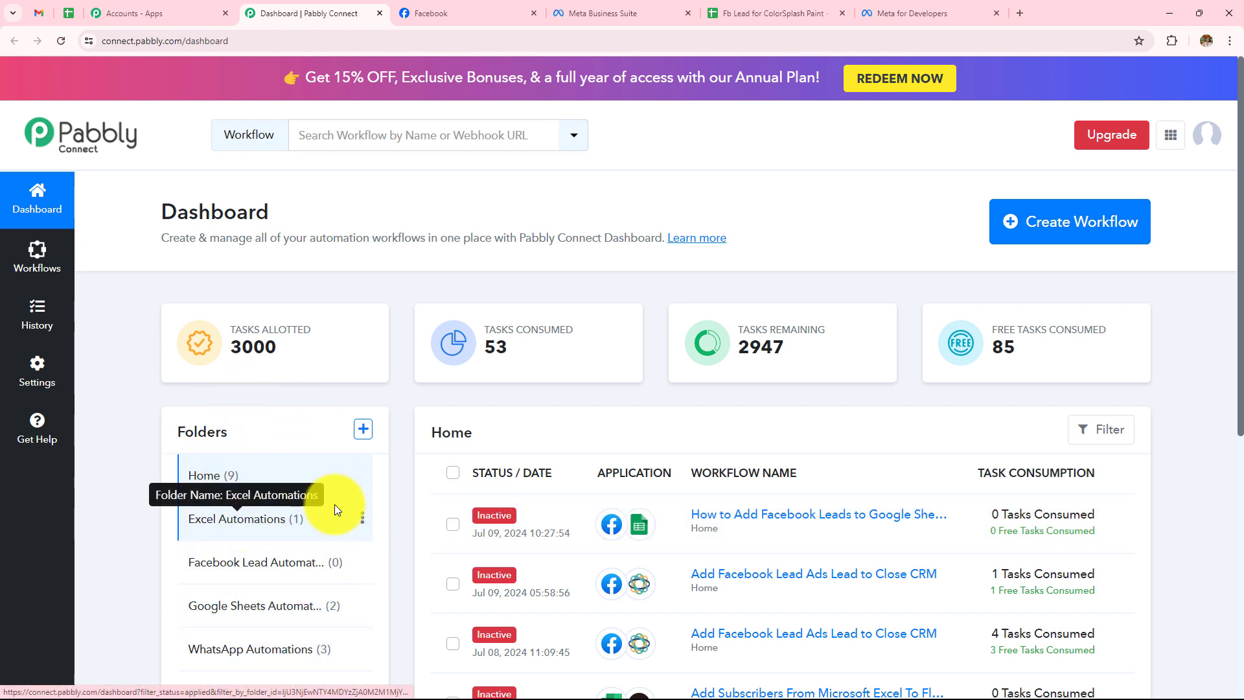
Name a new workflow 'Add Facebook Leads to Google Sheets' and file it under Facebook Lead Automations.
left_click(363, 430)
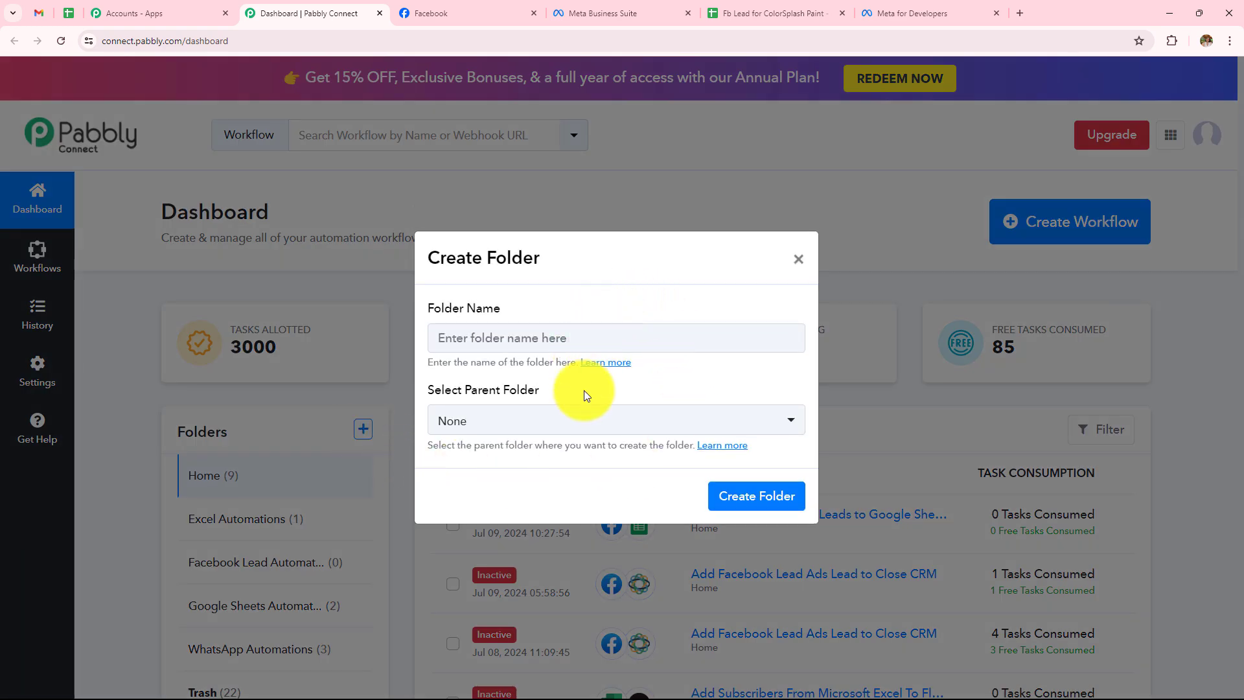
left_click(799, 258)
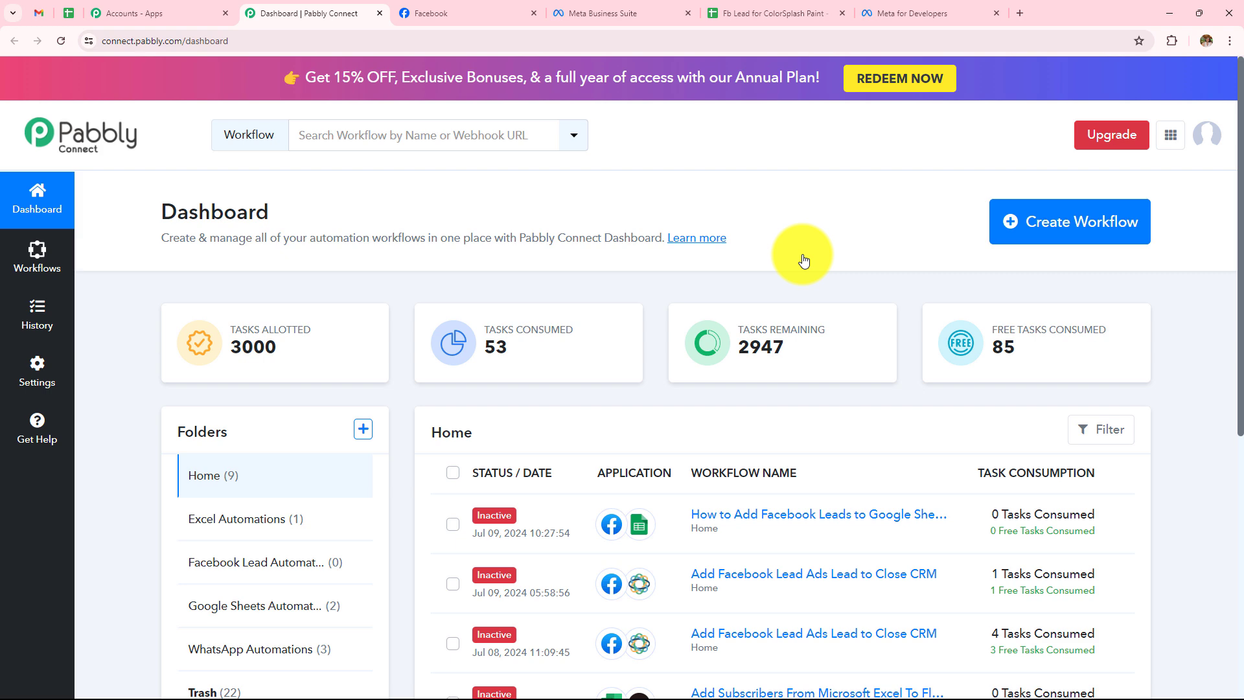
left_click(1050, 233)
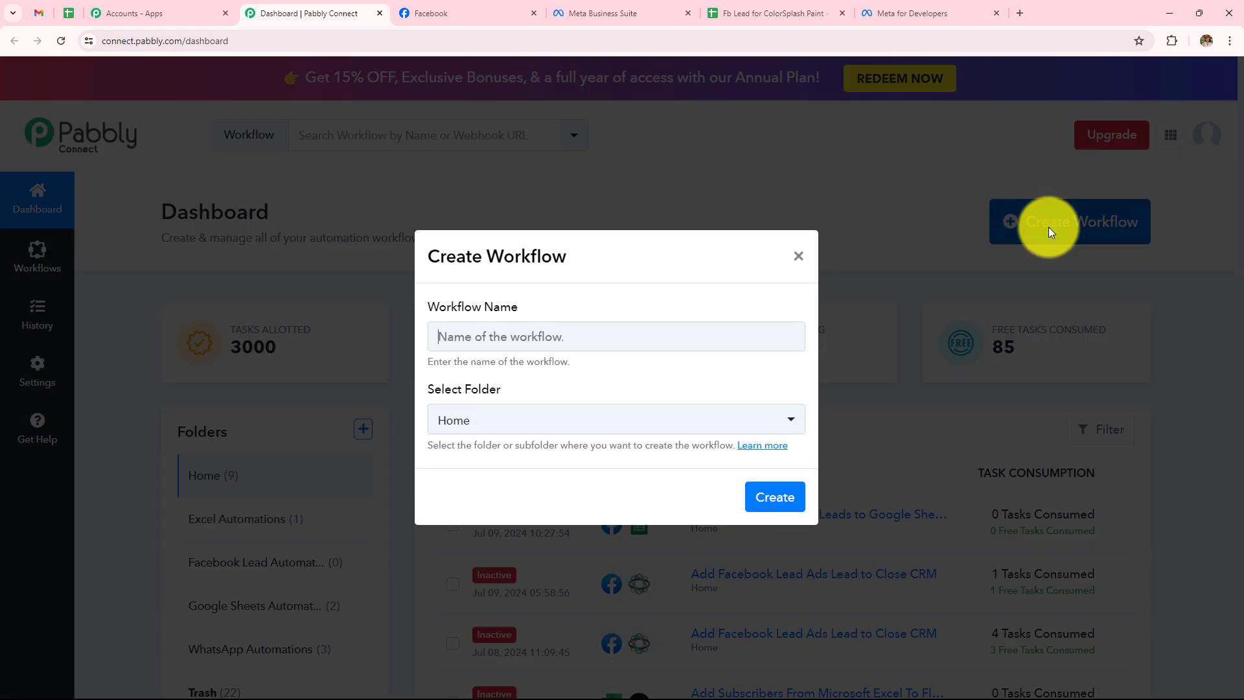
left_click(639, 343)
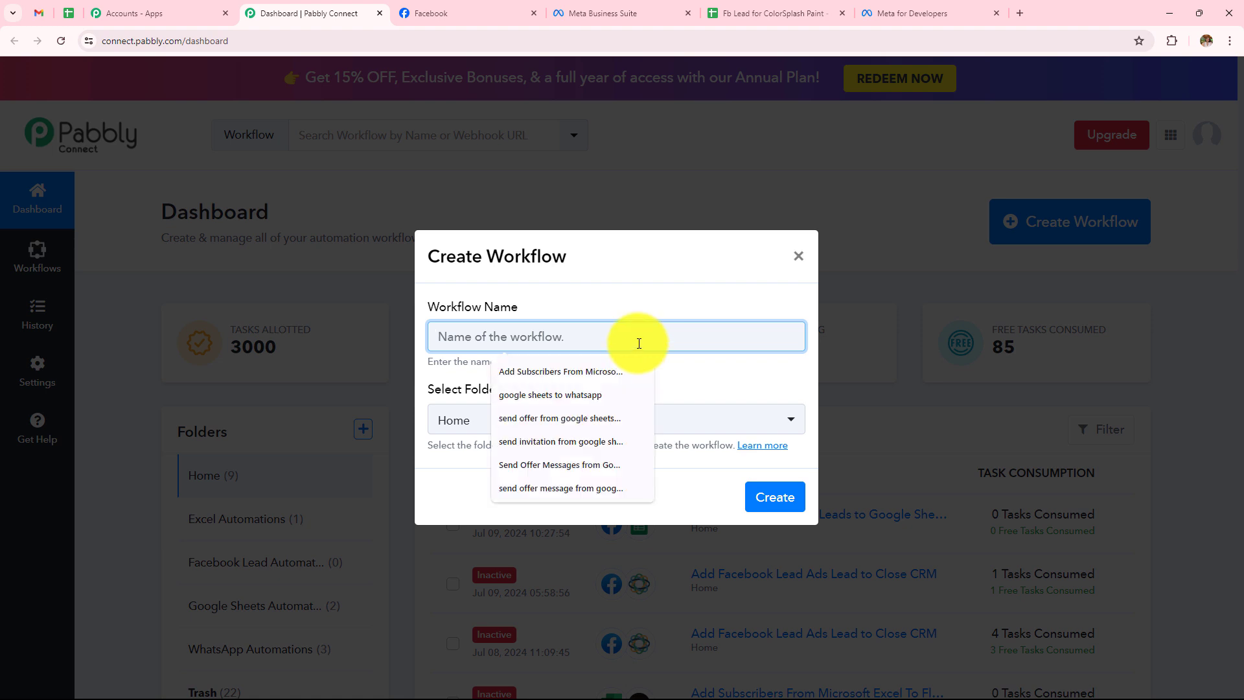
left_click(669, 392)
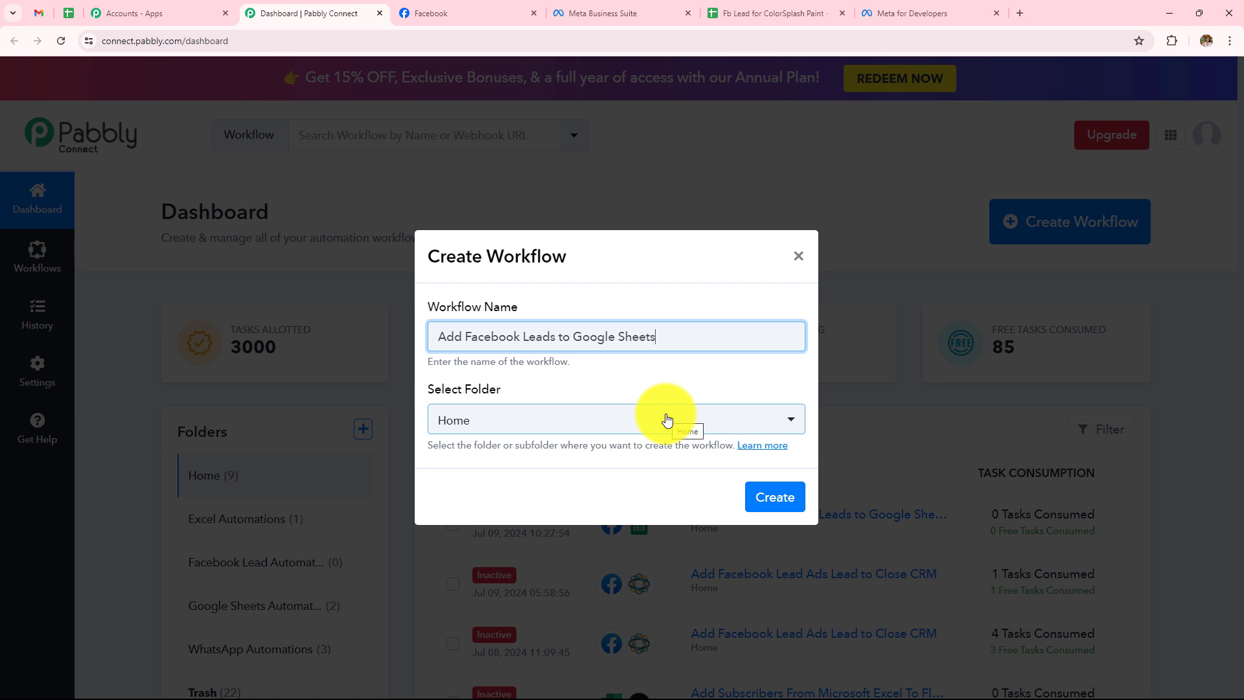
left_click(668, 419)
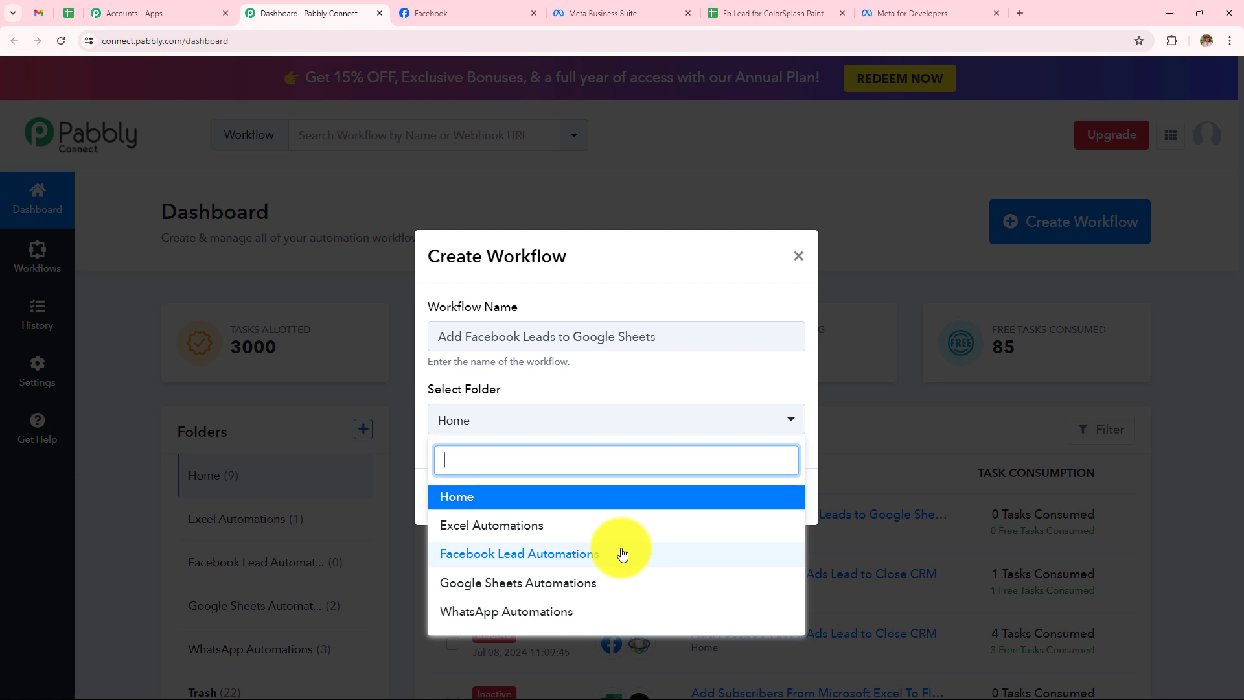
left_click(575, 556)
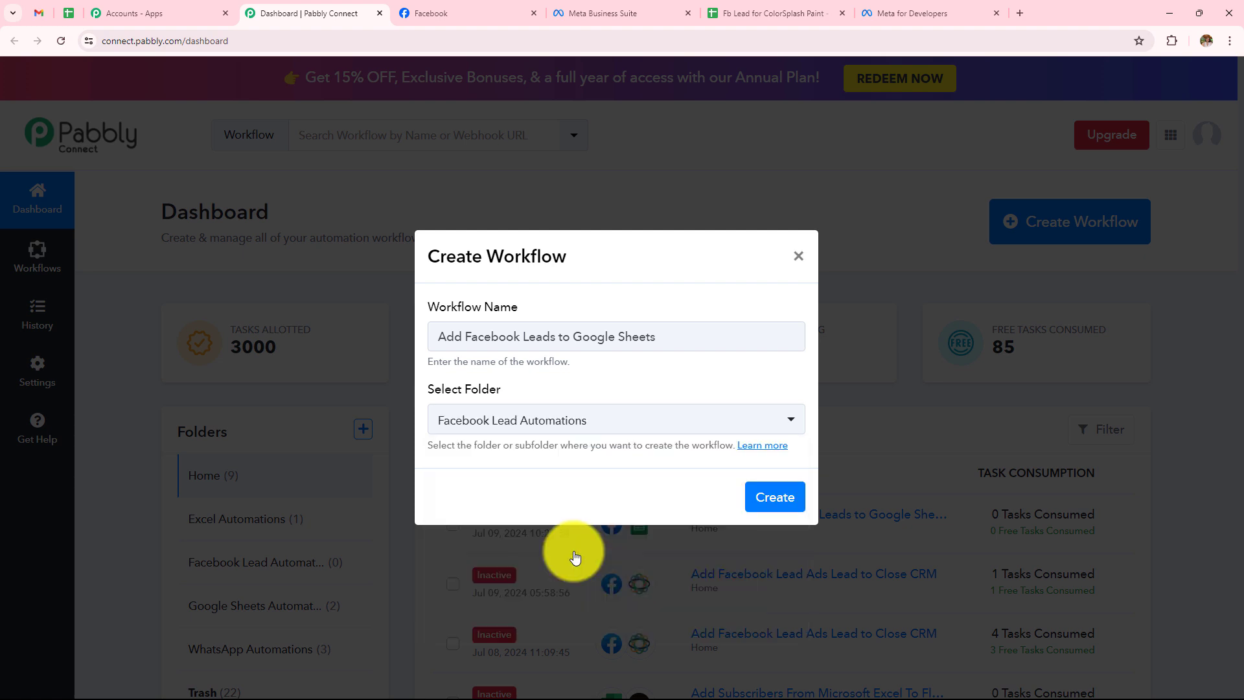
left_click(780, 499)
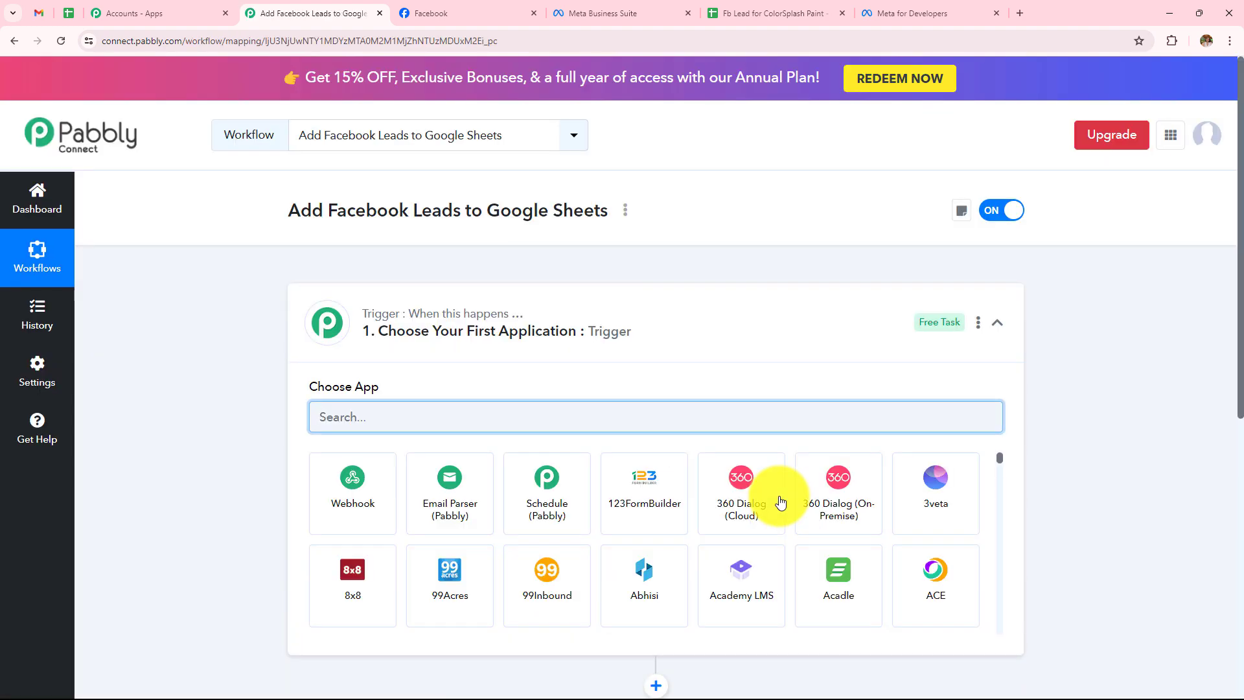
Set the trigger app to Facebook Lead Ads with event New Lead (Instant) and begin connecting.
left_click(997, 322)
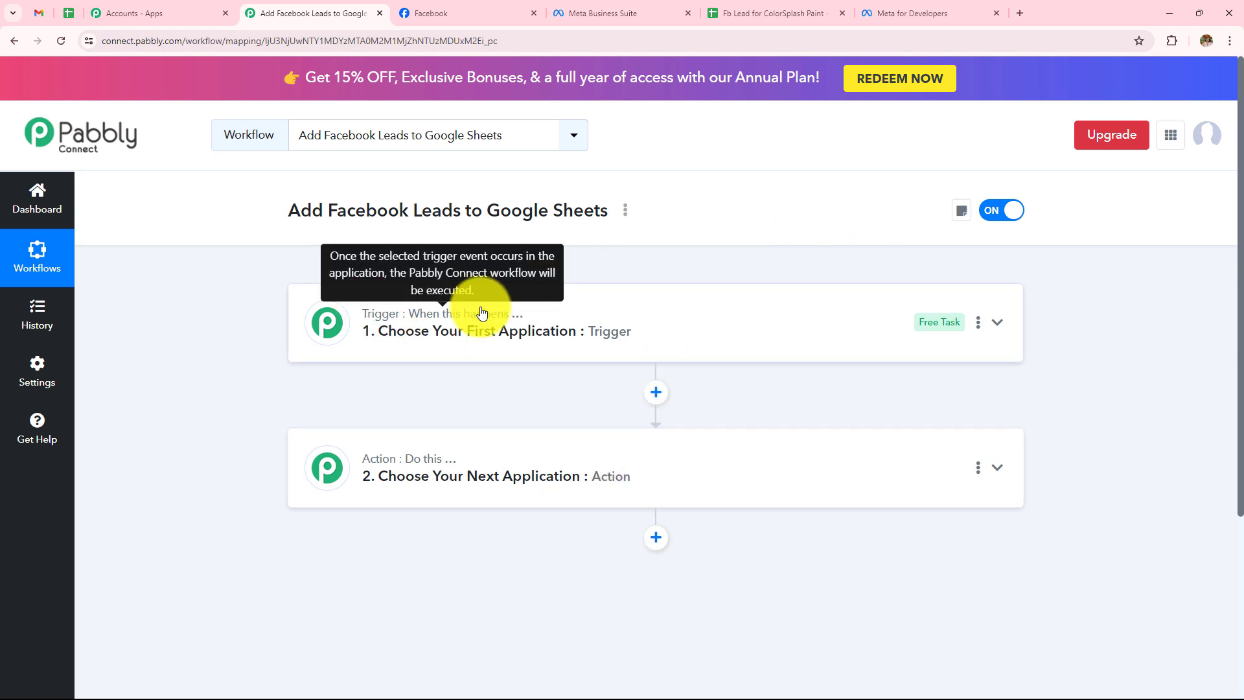
mouse_move(399, 465)
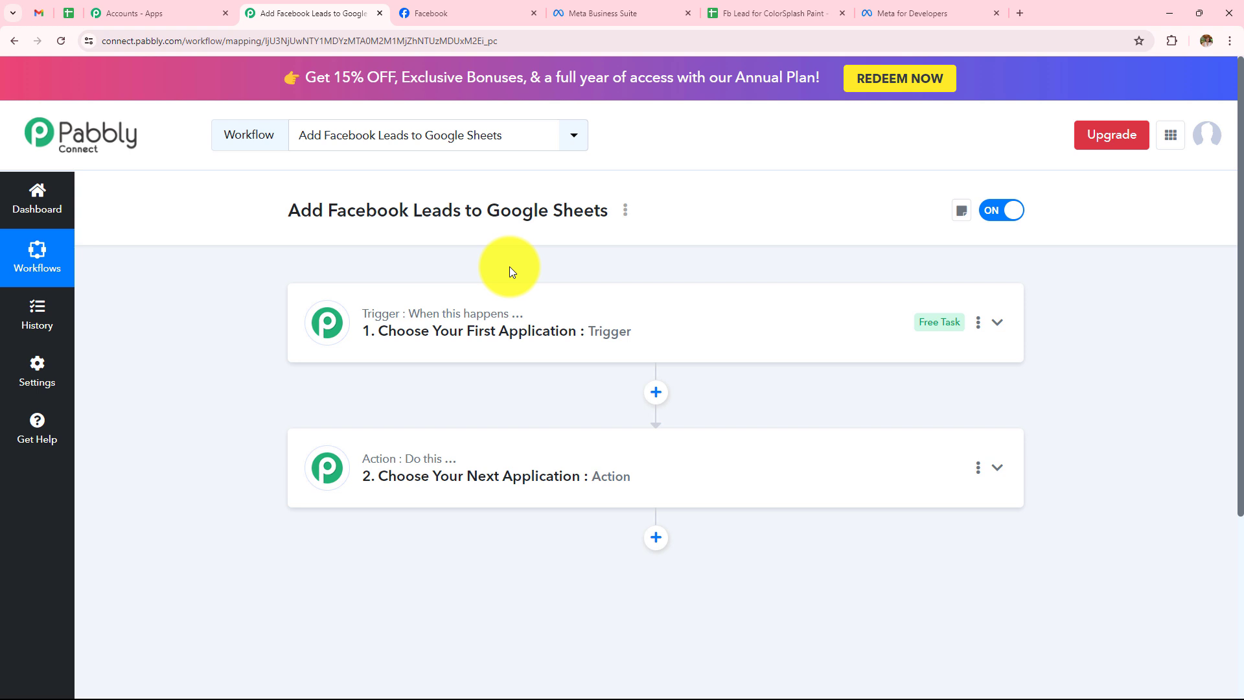
left_click(514, 316)
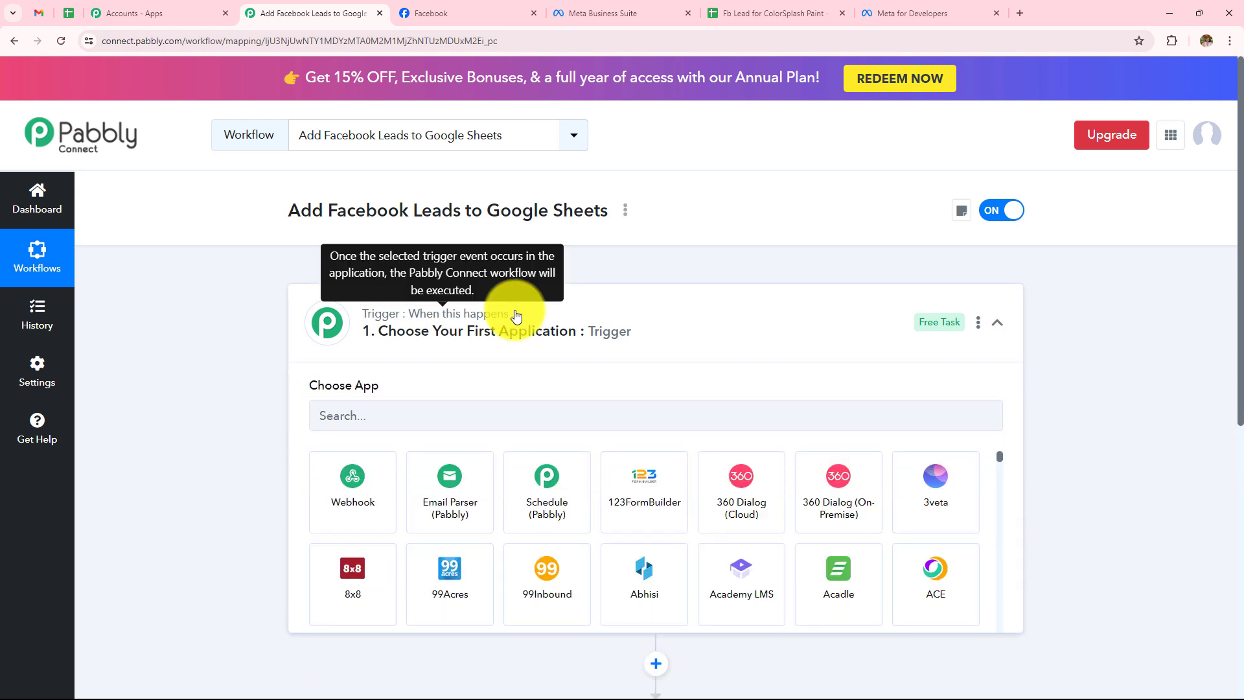
left_click(514, 421)
type("faceb")
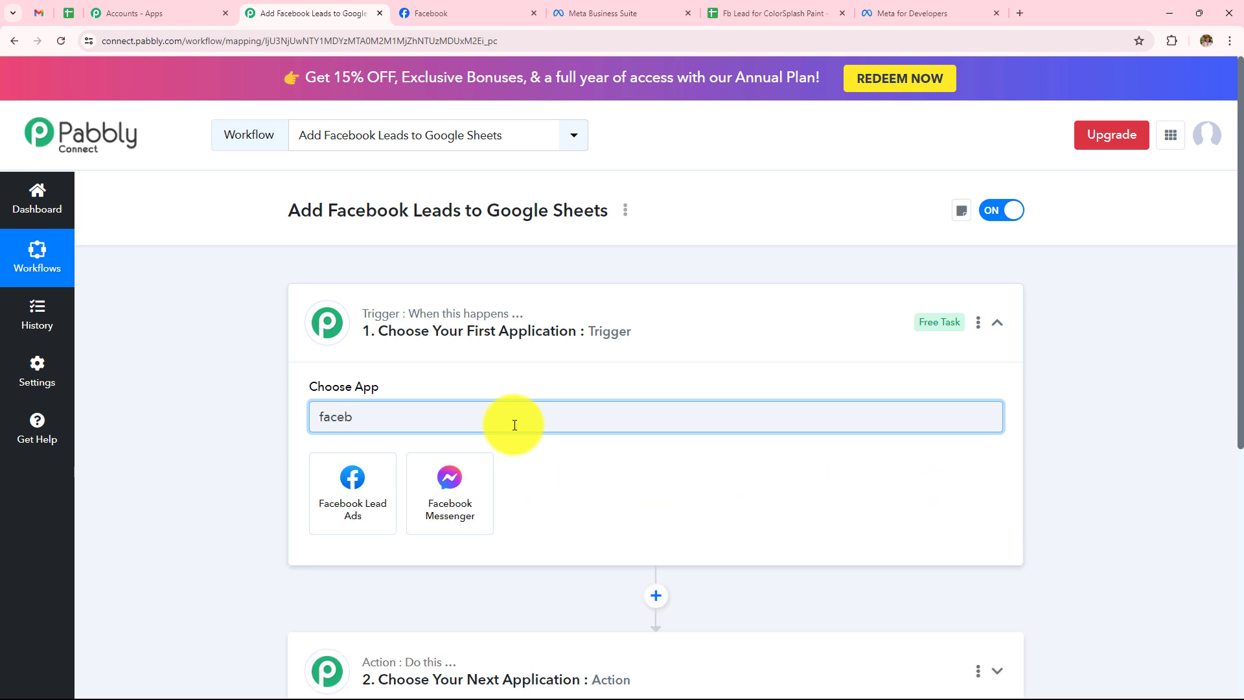
left_click(392, 499)
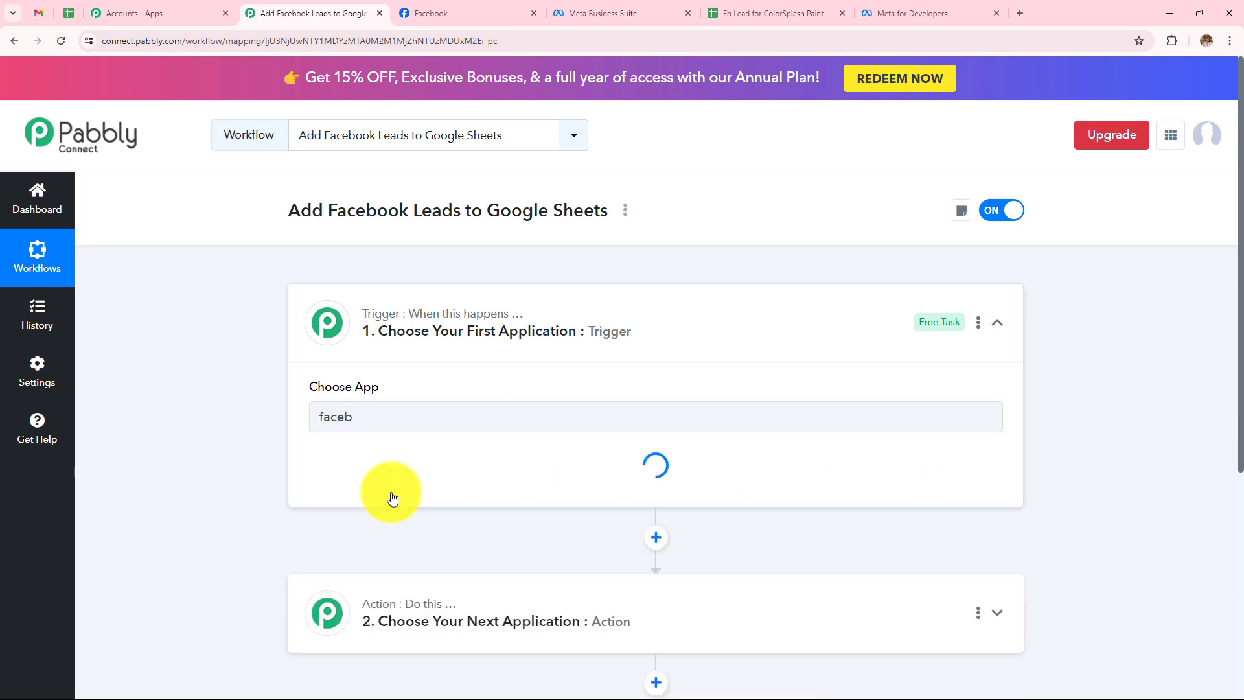
left_click(392, 498)
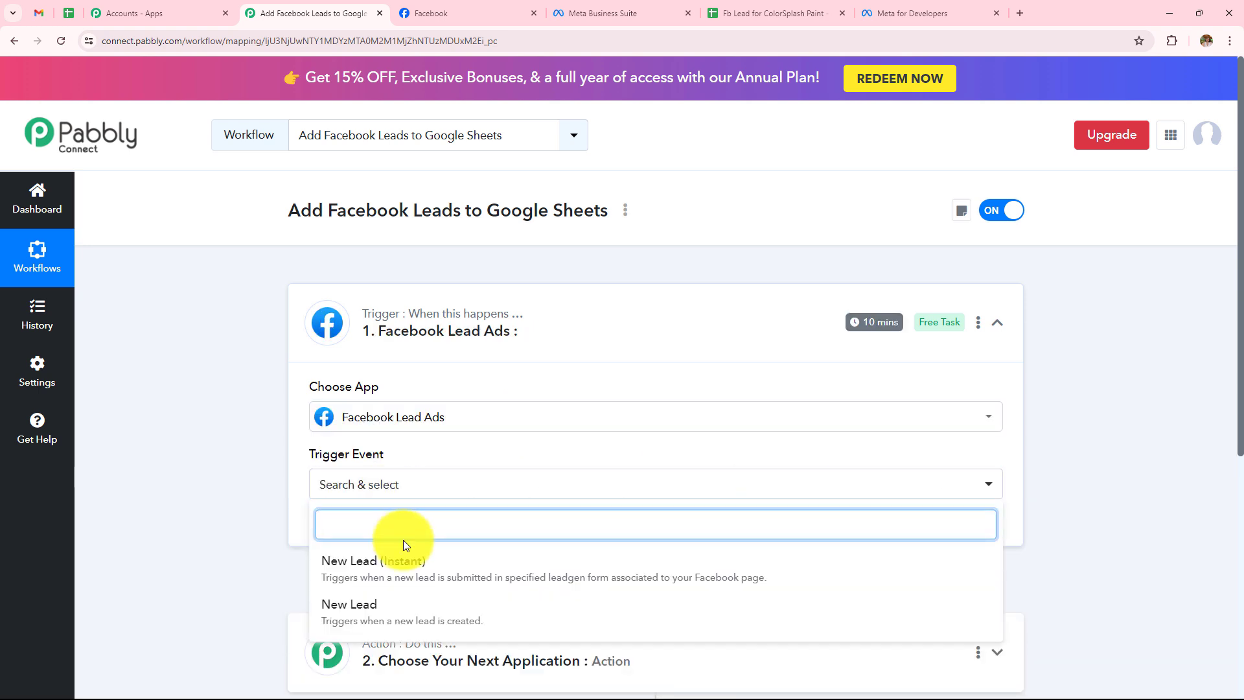
left_click(404, 572)
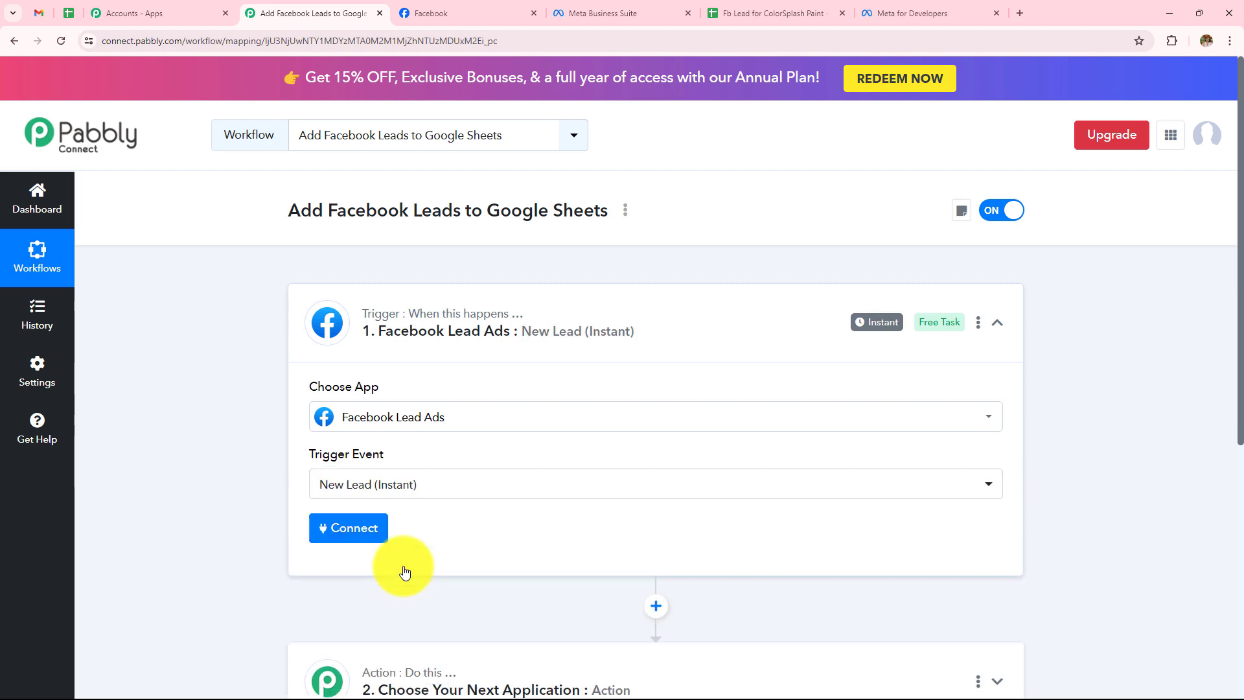
left_click(355, 532)
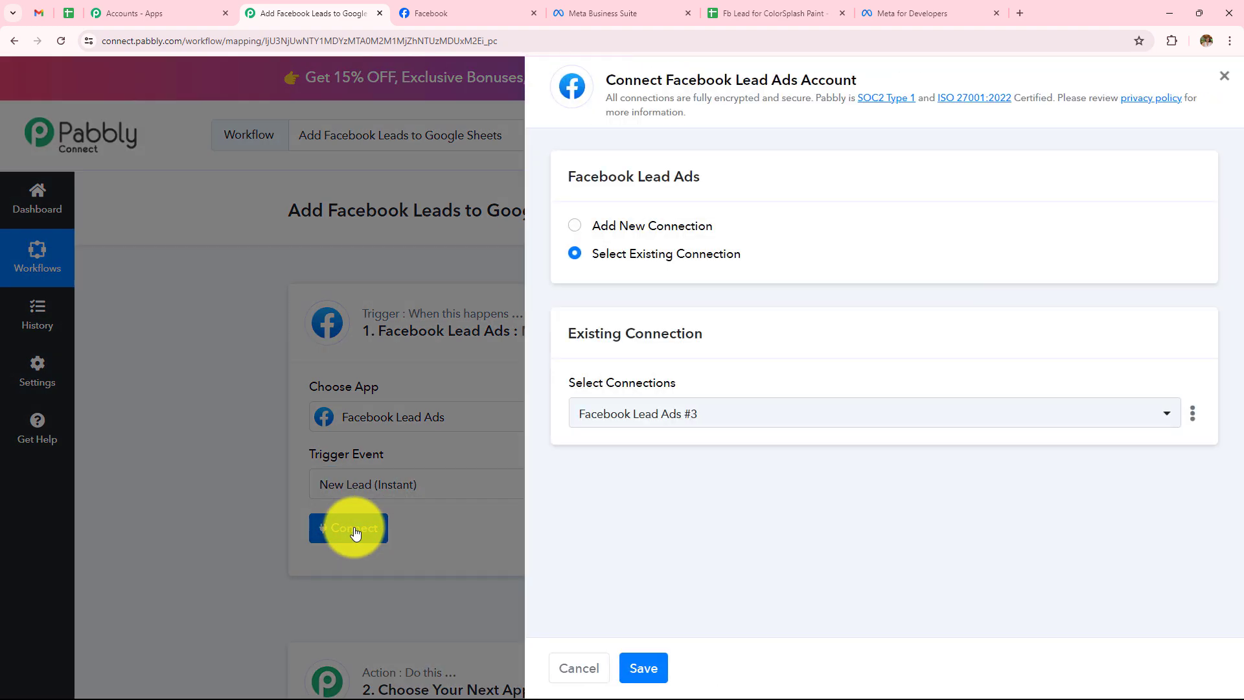
Add and authorize a new Facebook Lead Ads connection, bringing up the Page and LeadGen Form fields.
left_click(569, 226)
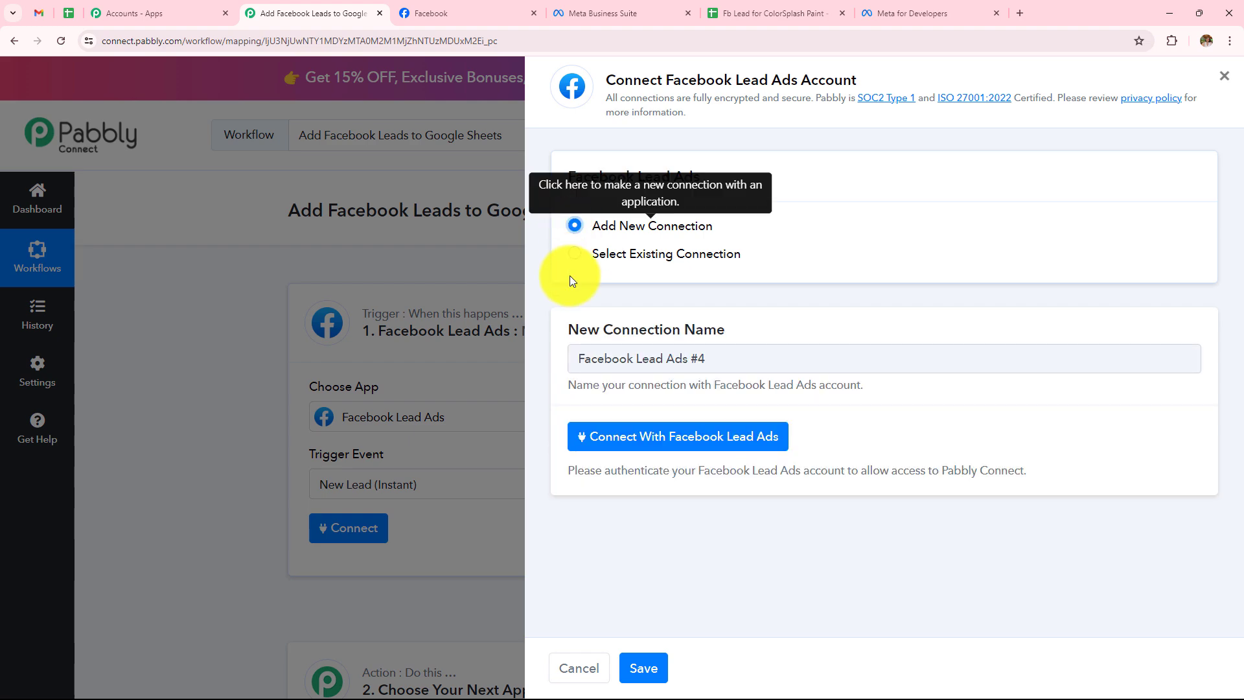
left_click(624, 444)
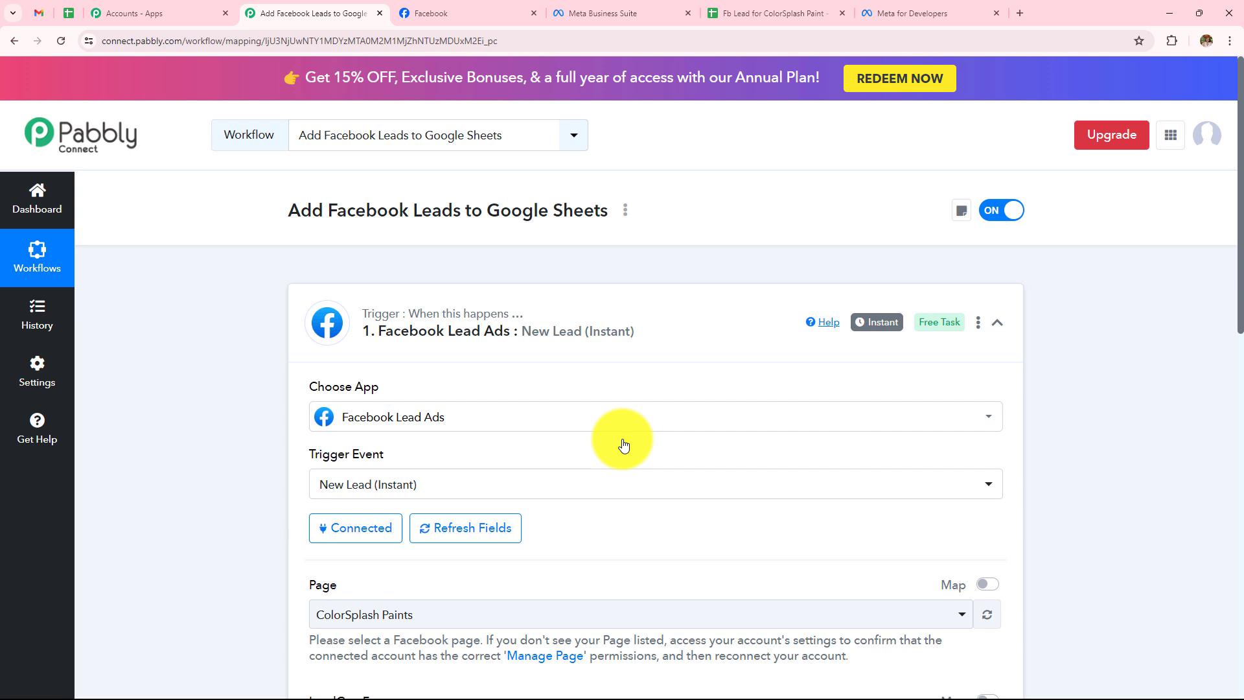
scroll(624, 444, "down", 1)
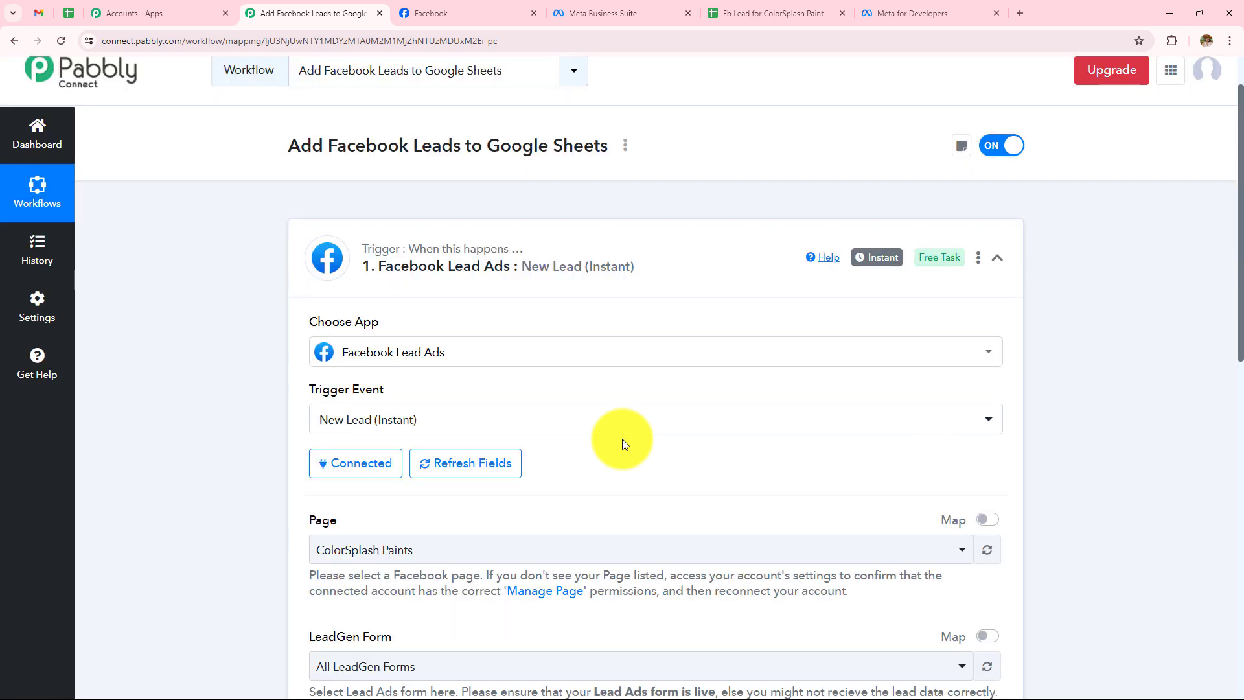
scroll(622, 438, "down", 2)
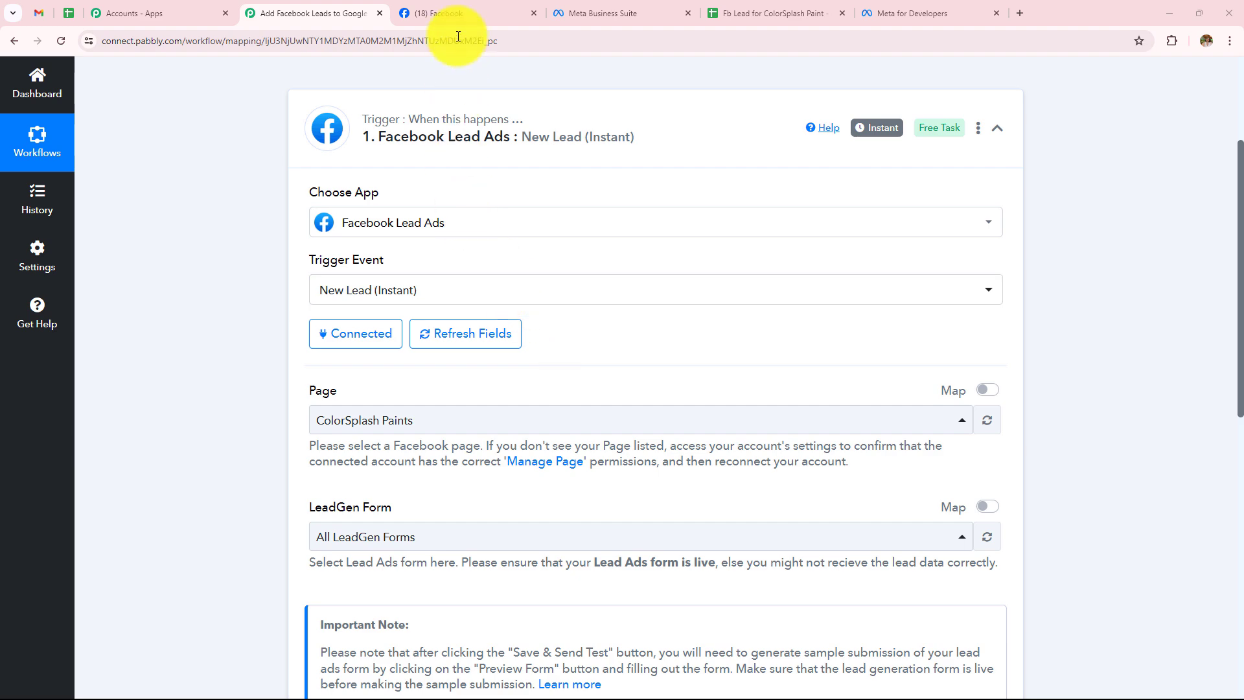
Keep ColorSplash Paints as the trigger's Facebook page and bring up the lead form list.
left_click(457, 13)
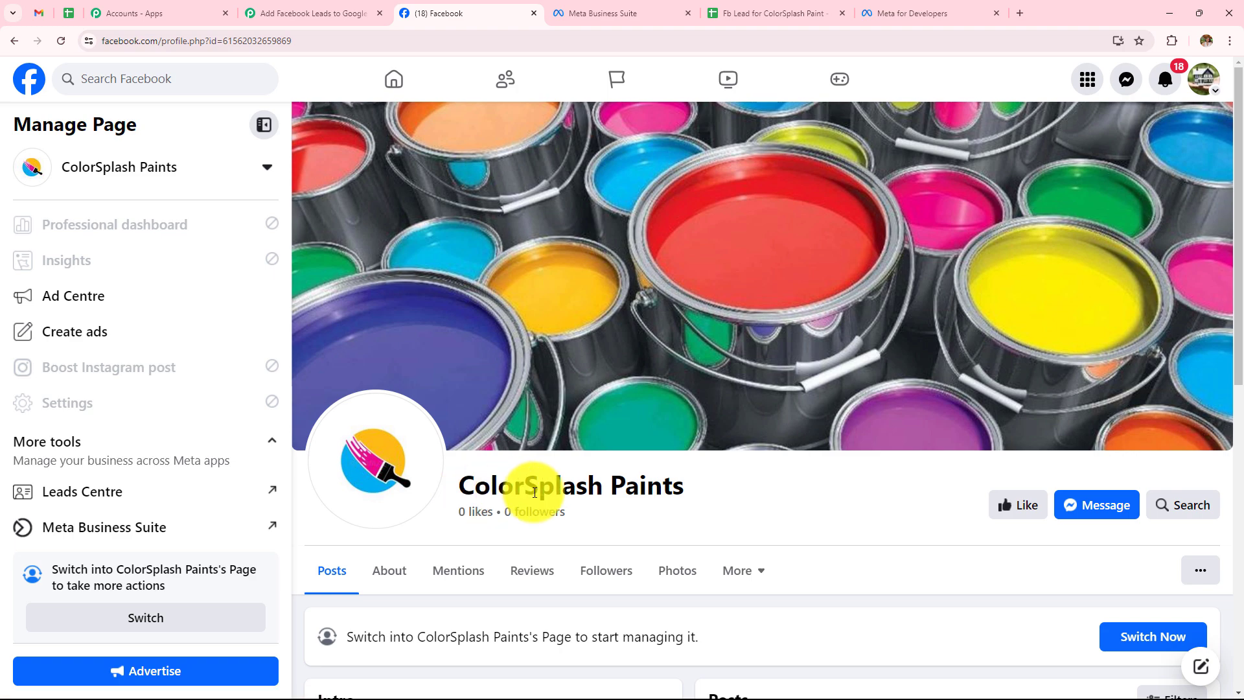
left_click(303, 15)
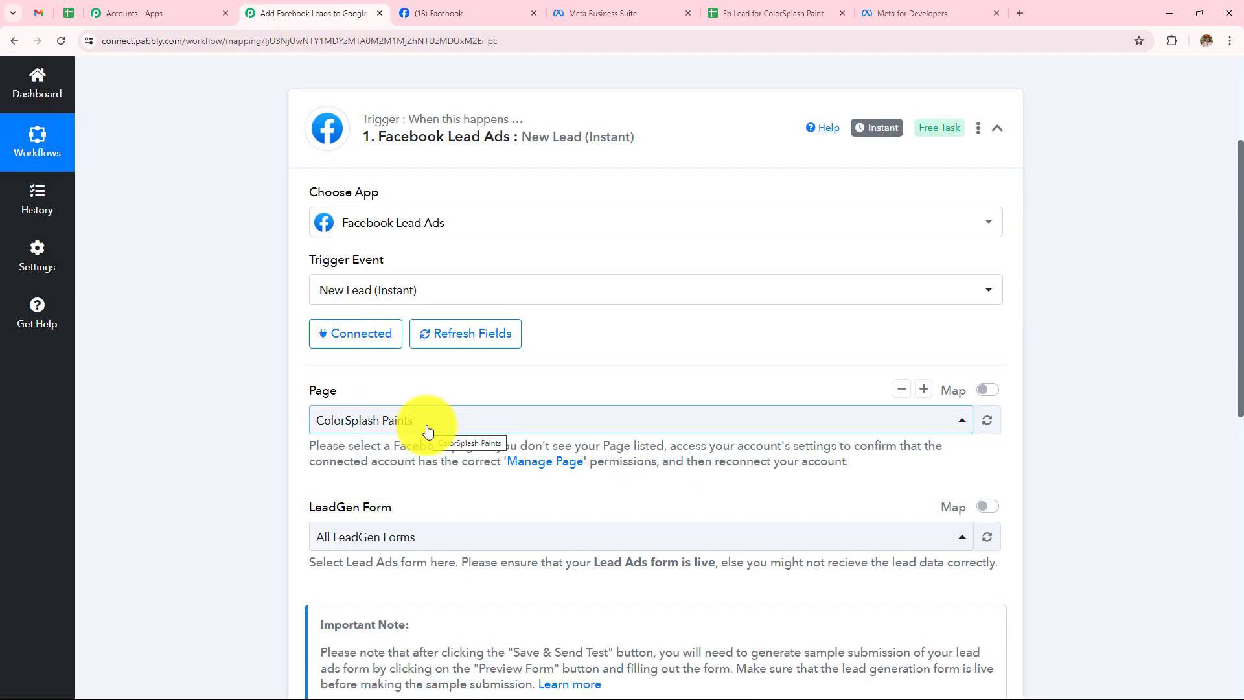
left_click(388, 421)
left_click(413, 170)
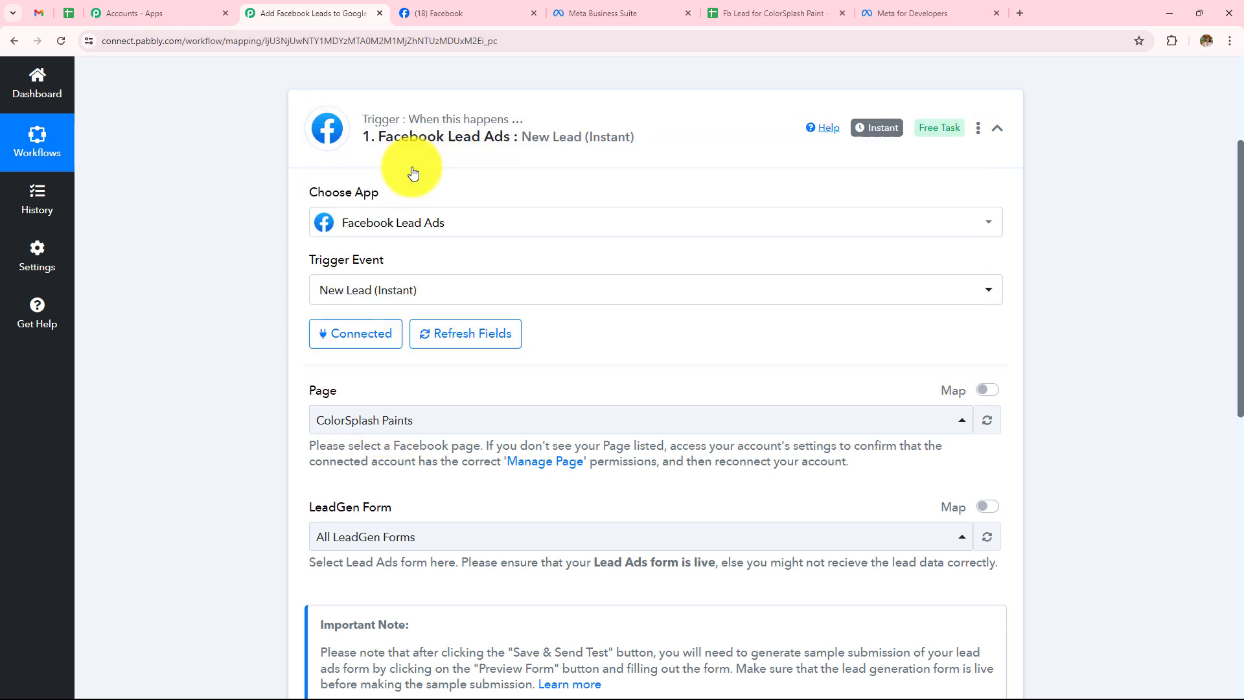
left_click(437, 541)
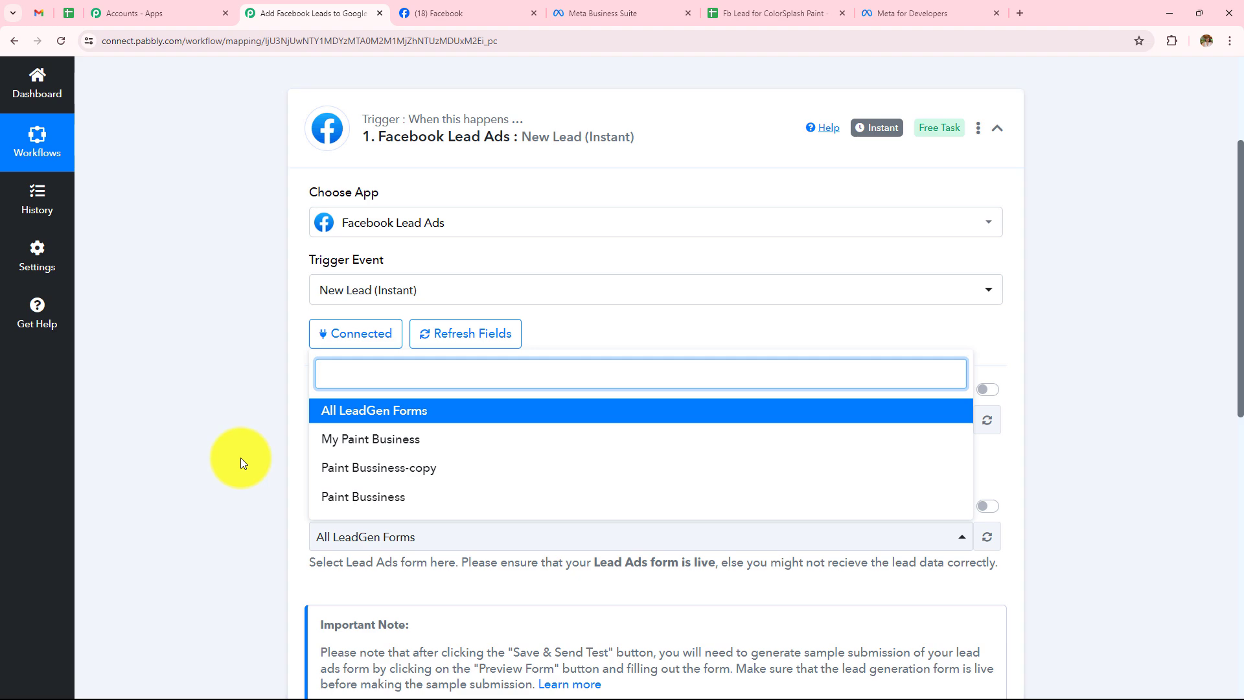
In Meta Business Suite's Instant Forms, check the My Paint Business lead count, then close those tabs.
left_click(615, 13)
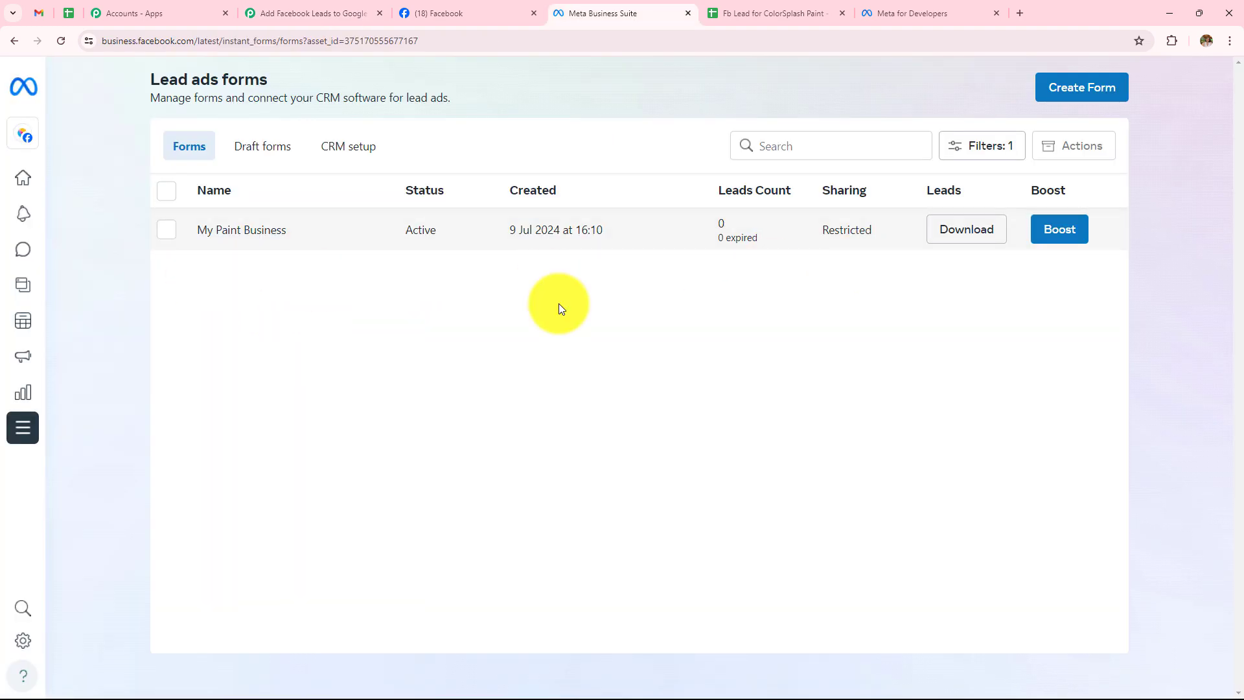
left_click(469, 9)
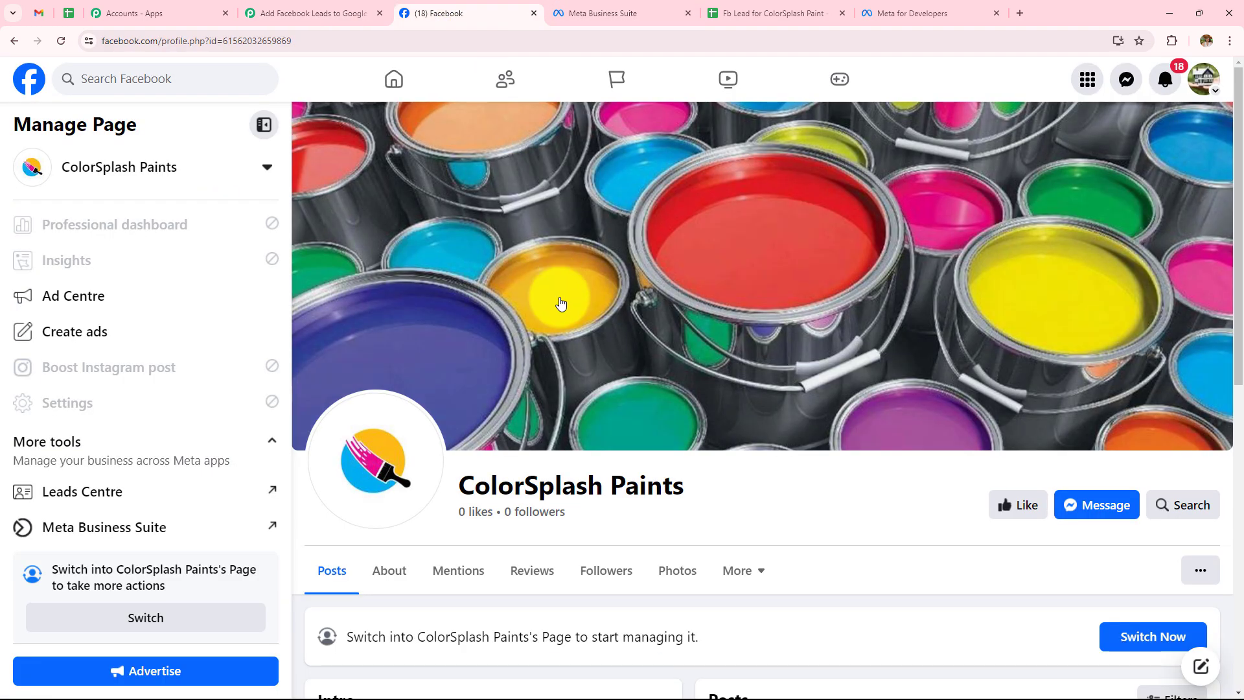
left_click(127, 505)
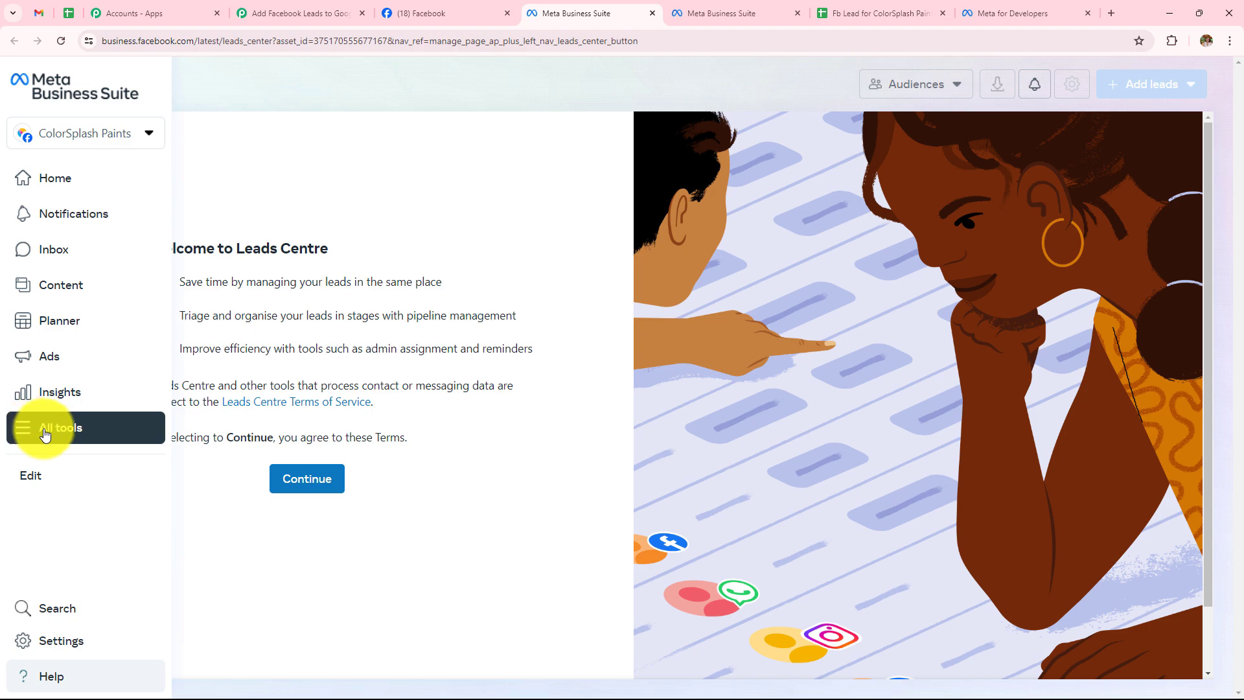
left_click(46, 433)
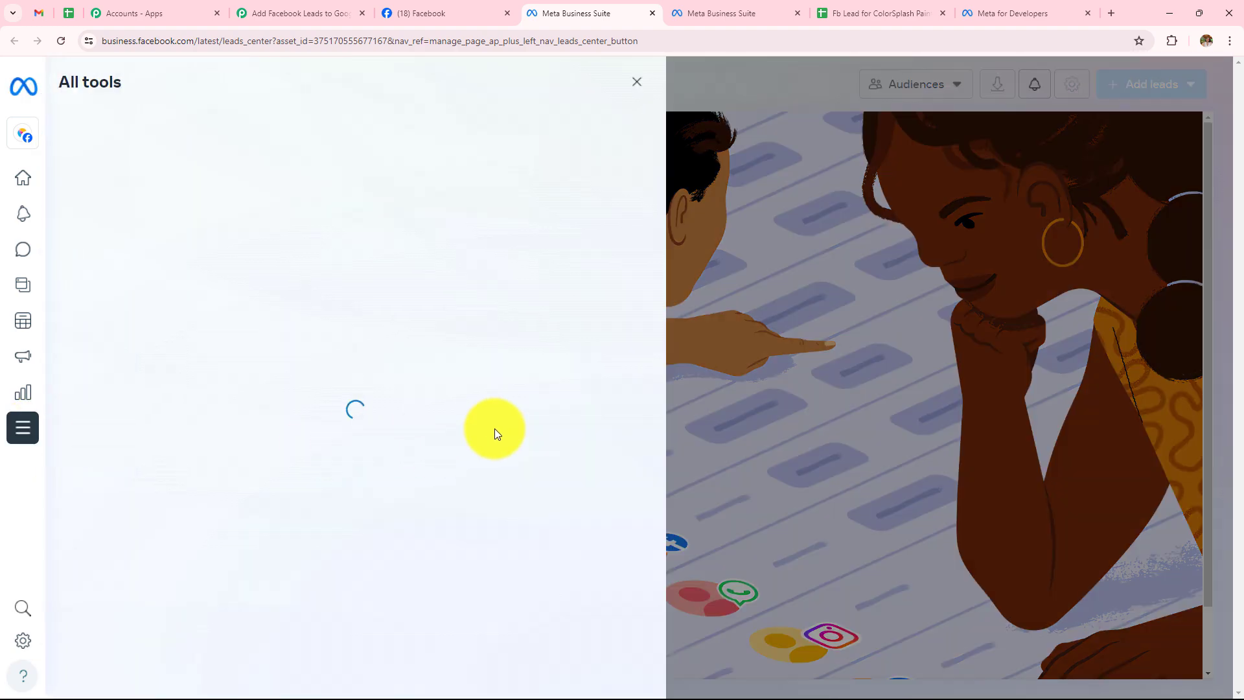
left_click(432, 517)
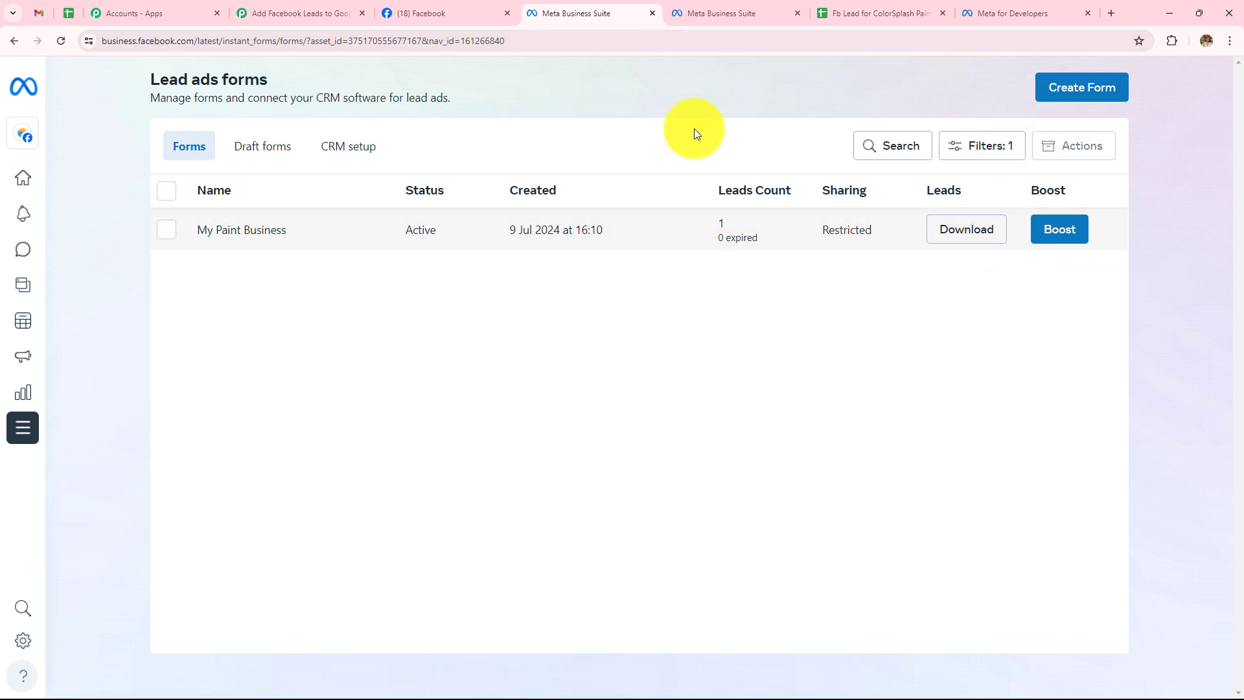
left_click(652, 13)
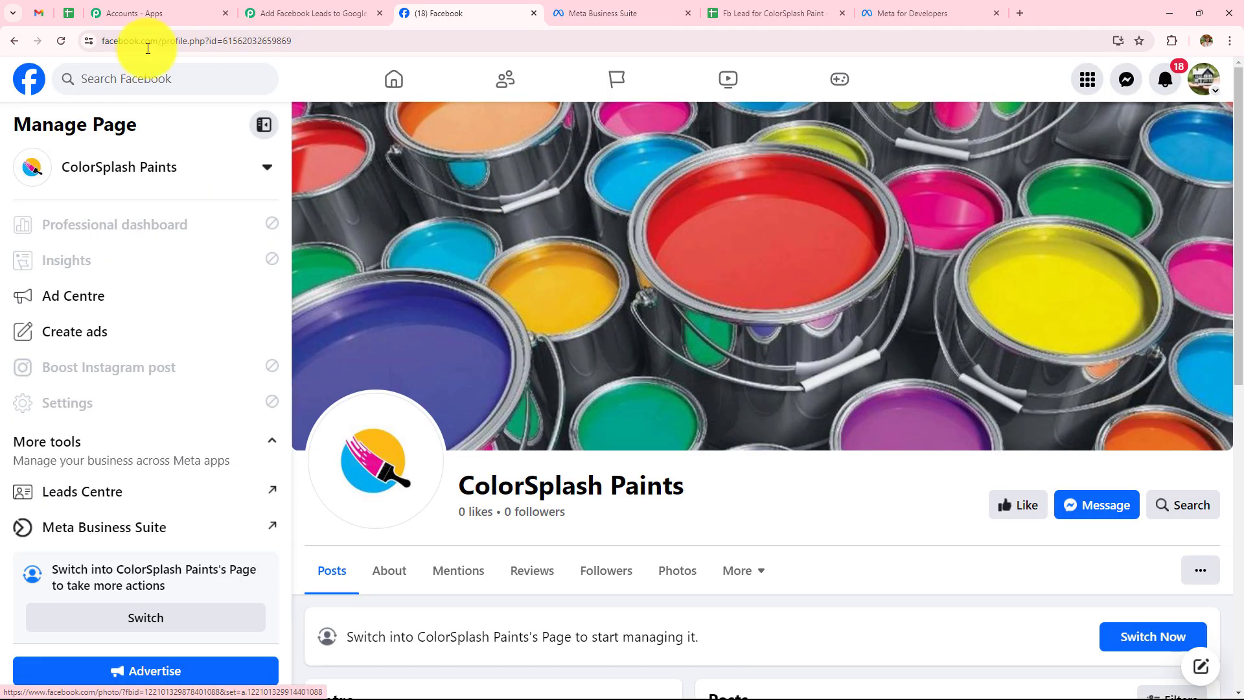
left_click(319, 9)
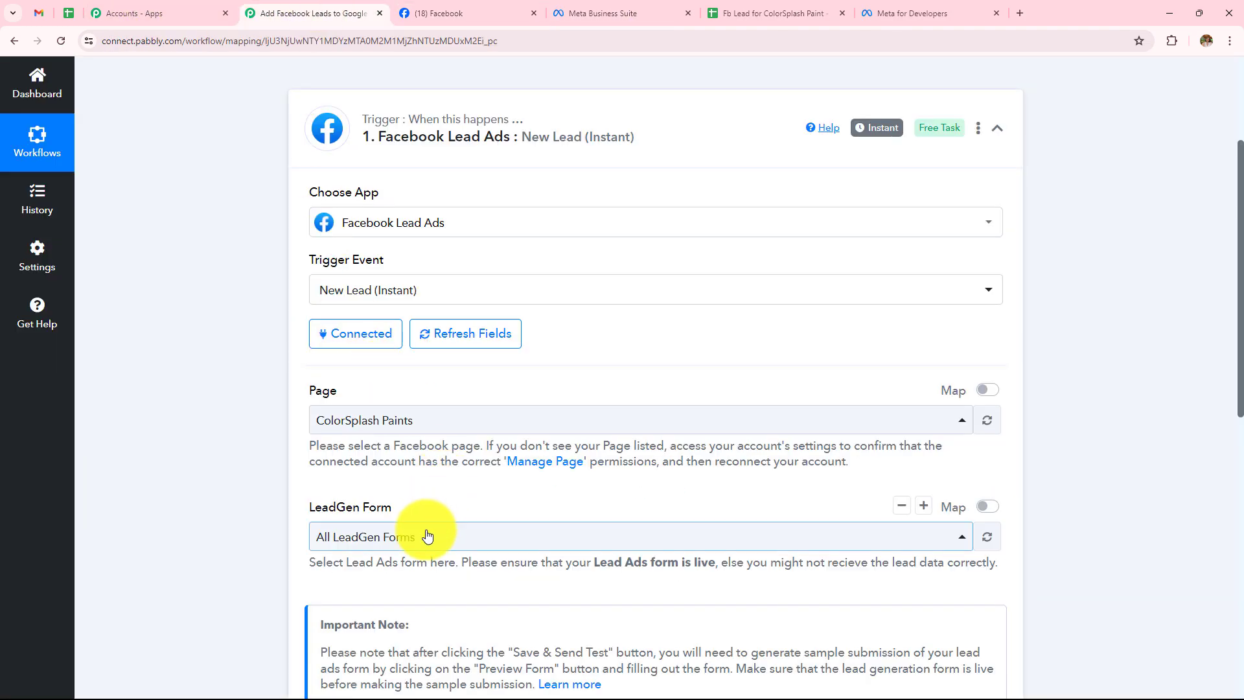
Choose My Paint Business as the LeadGen Form, then save and send a test request.
left_click(405, 537)
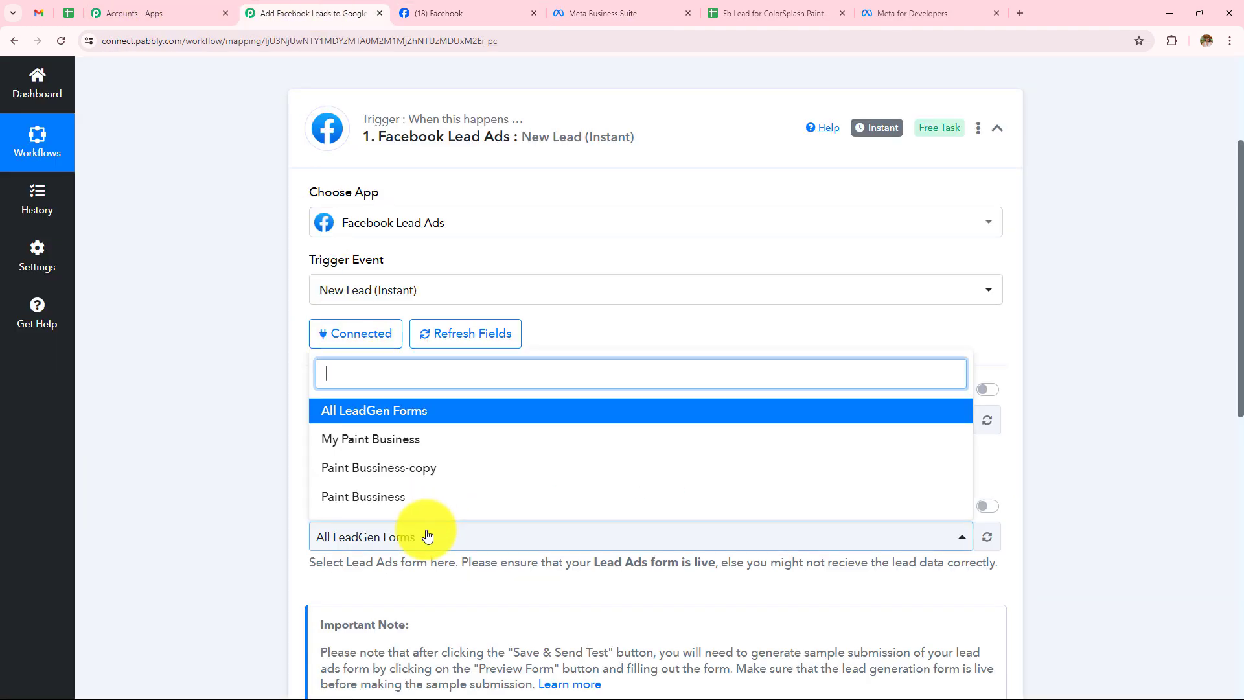
left_click(373, 451)
scroll(432, 499, "down", 2)
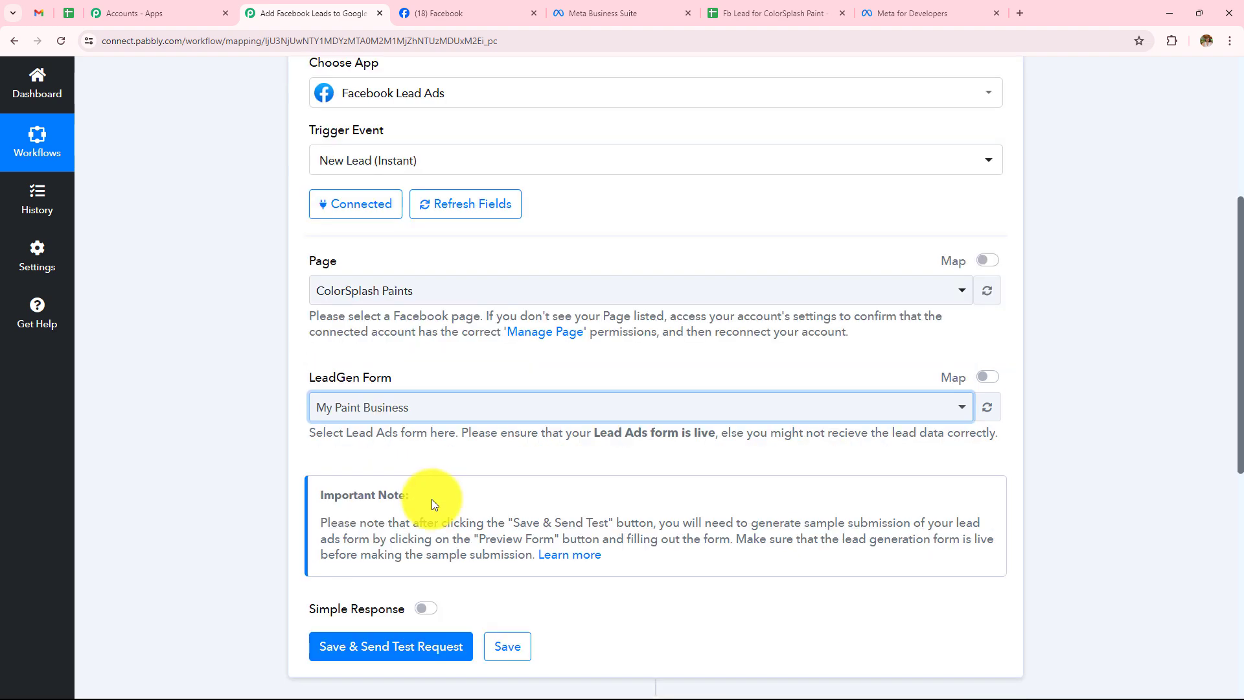
left_click(397, 661)
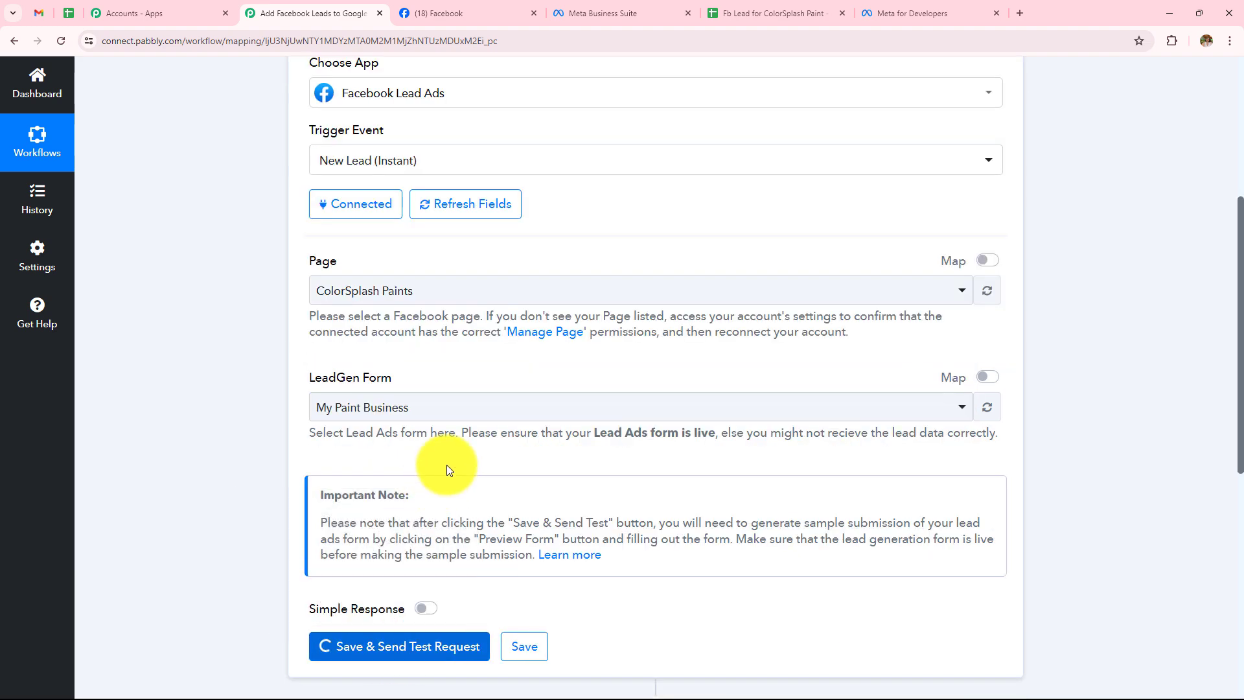
scroll(447, 467, "down", 2)
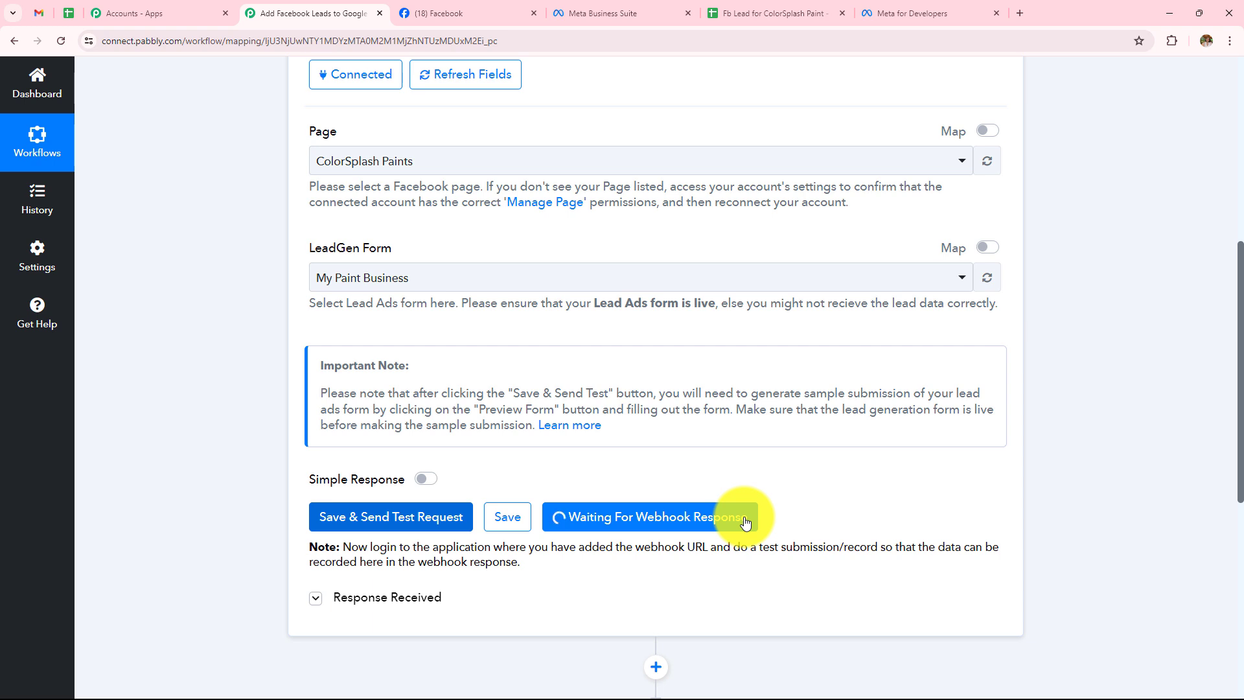
scroll(745, 521, "down", 1)
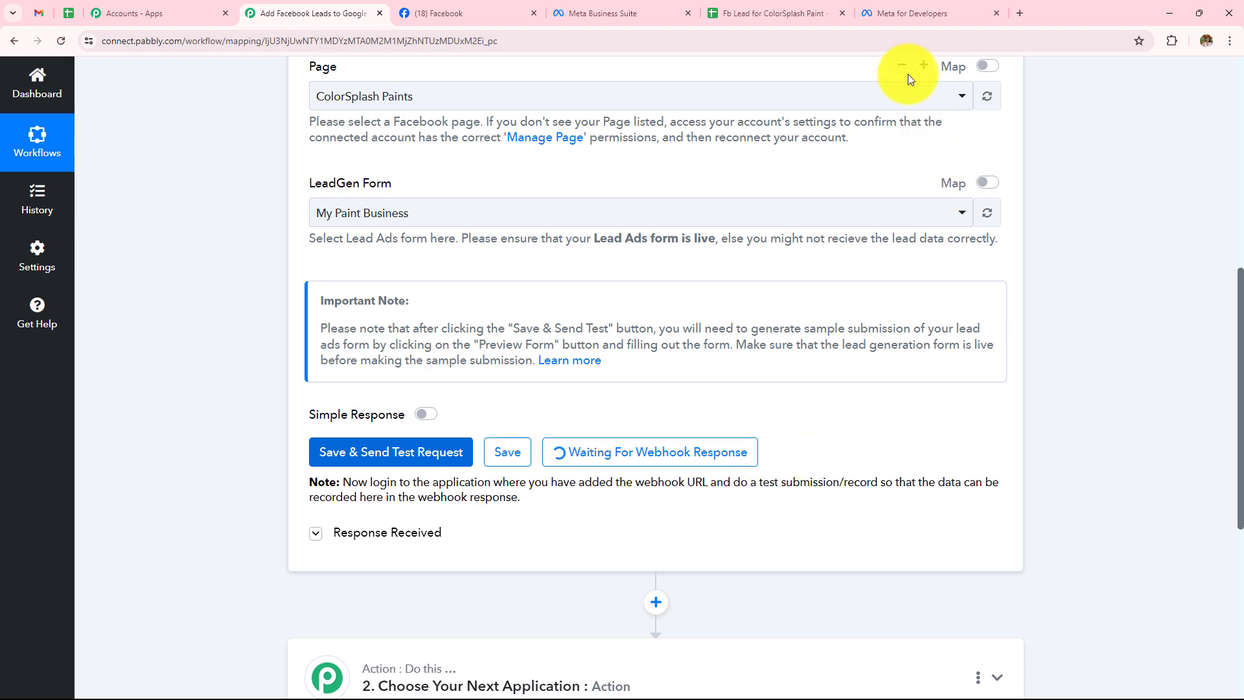
Switch to the Meta for Developers tab and go to the Tools page under More.
left_click(908, 6)
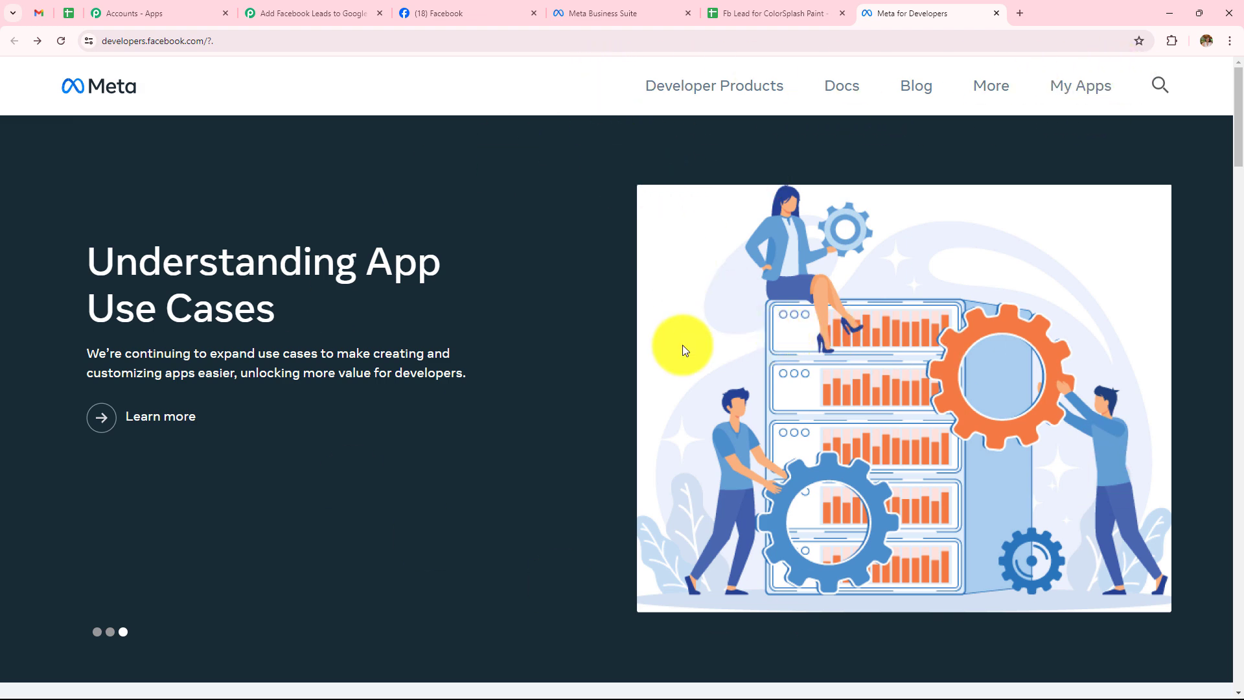
left_click(1004, 96)
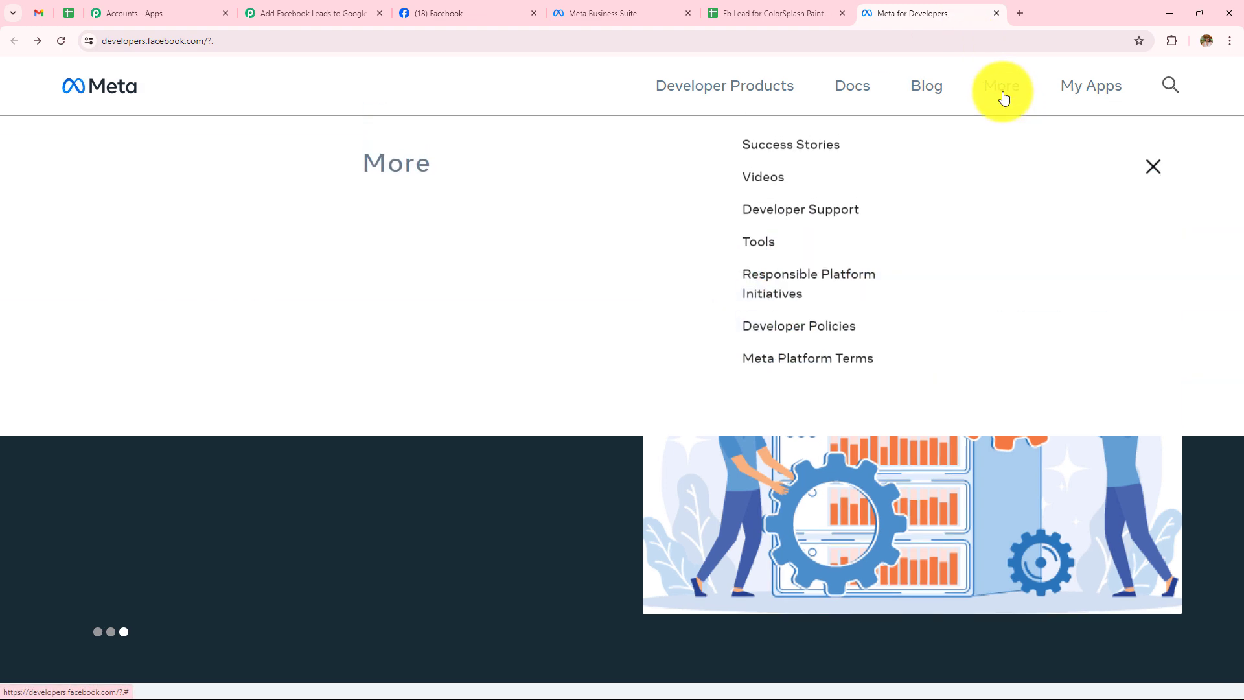
left_click(760, 262)
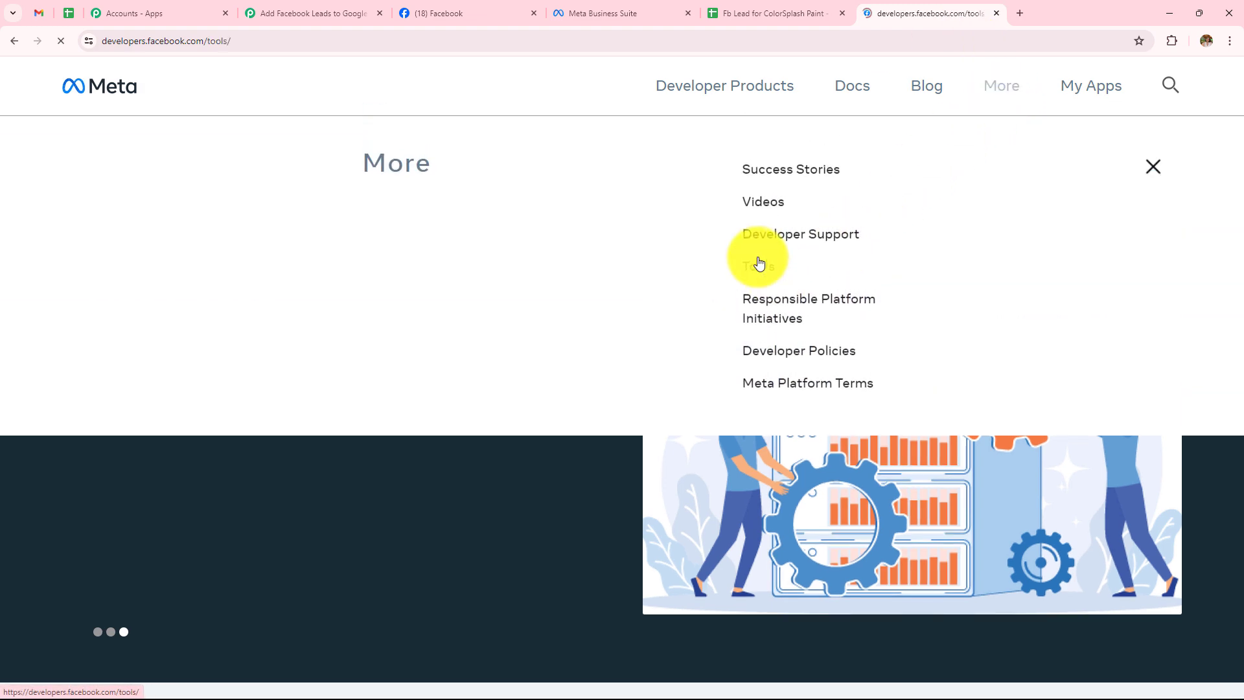
scroll(336, 432, "down", 3)
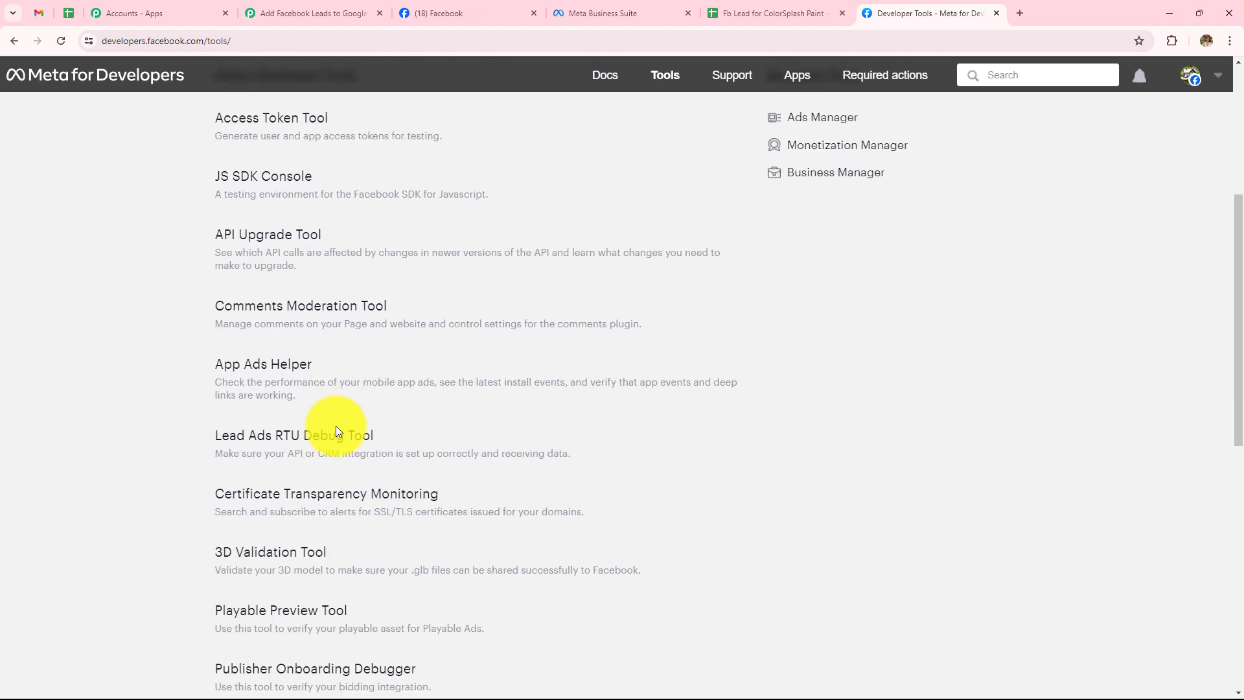
In the Lead Ads RTU Debug Tool, select ColorSplash Paints and My Paint Business, then delete the existing lead.
left_click(326, 451)
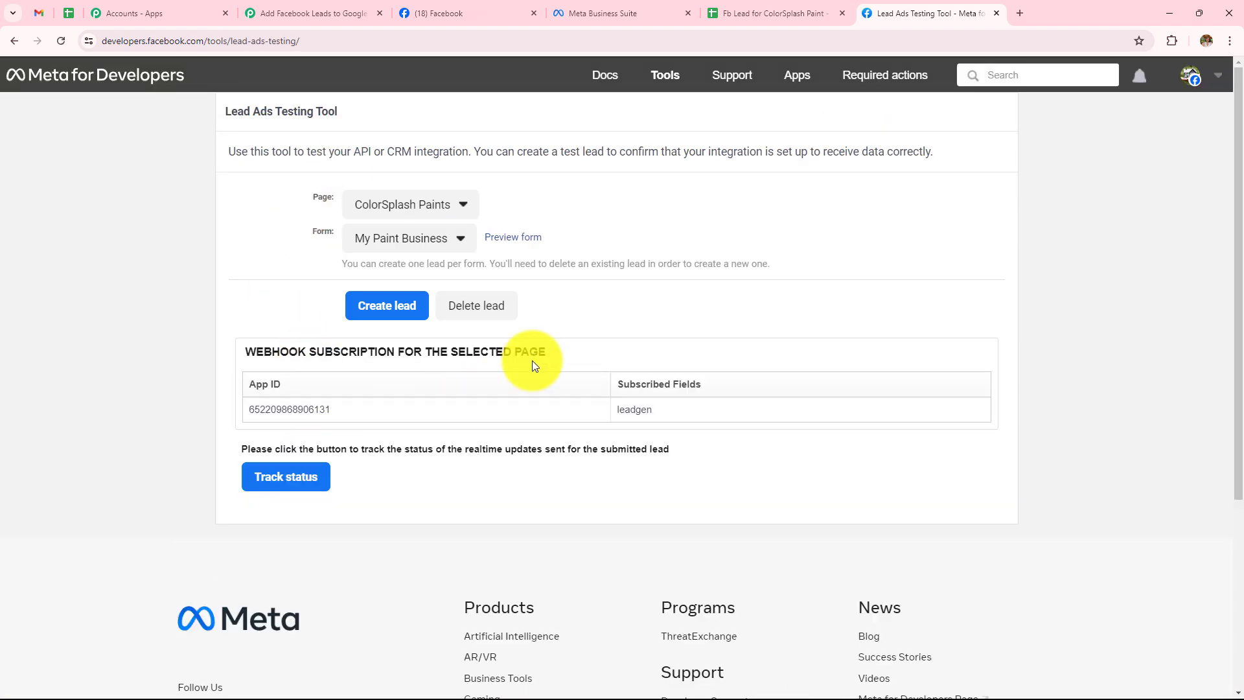
left_click(414, 213)
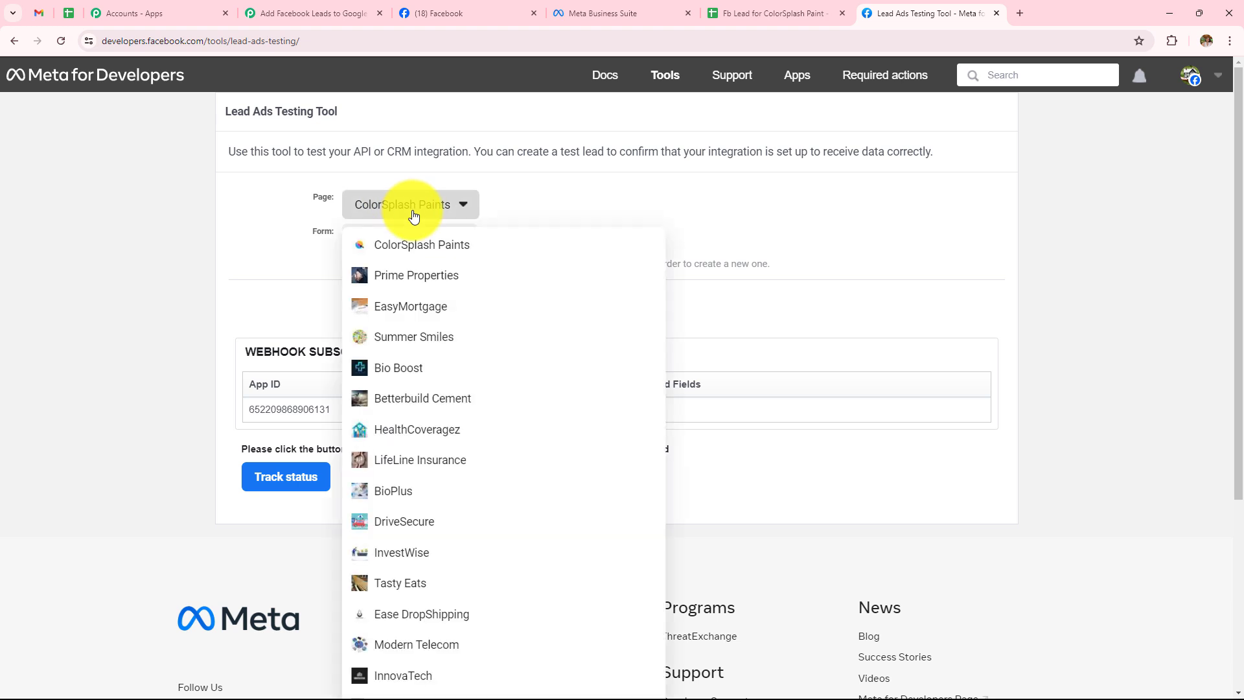
left_click(418, 241)
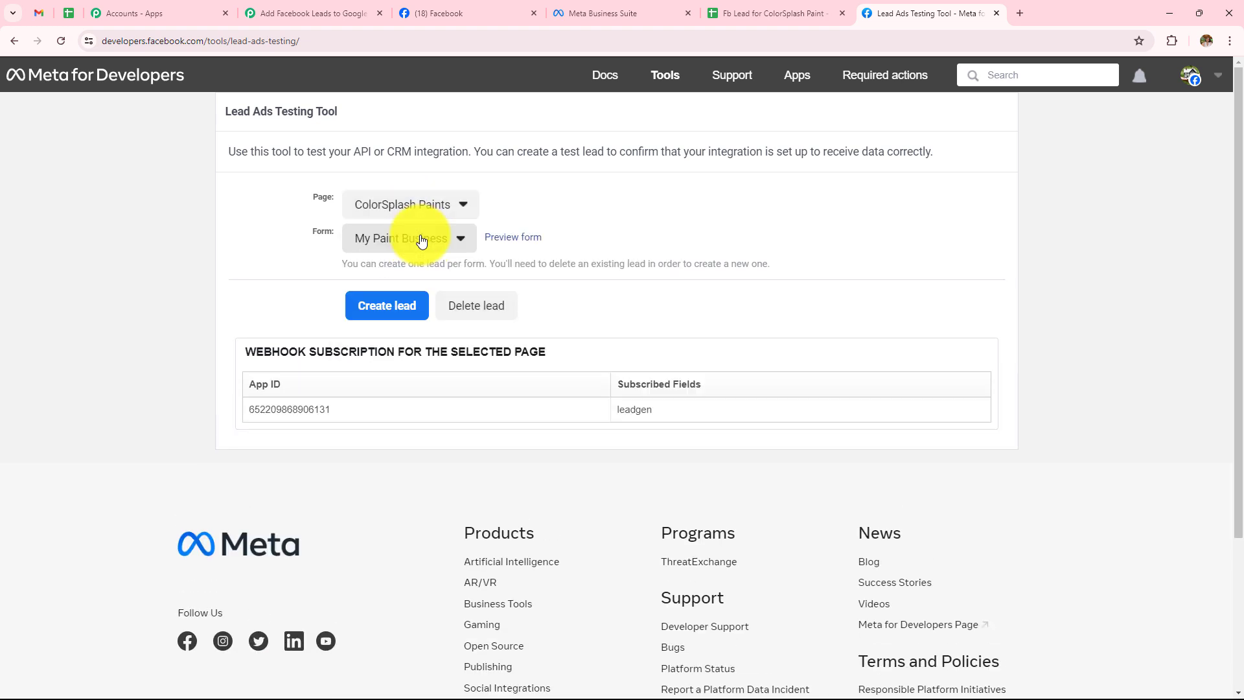
left_click(421, 242)
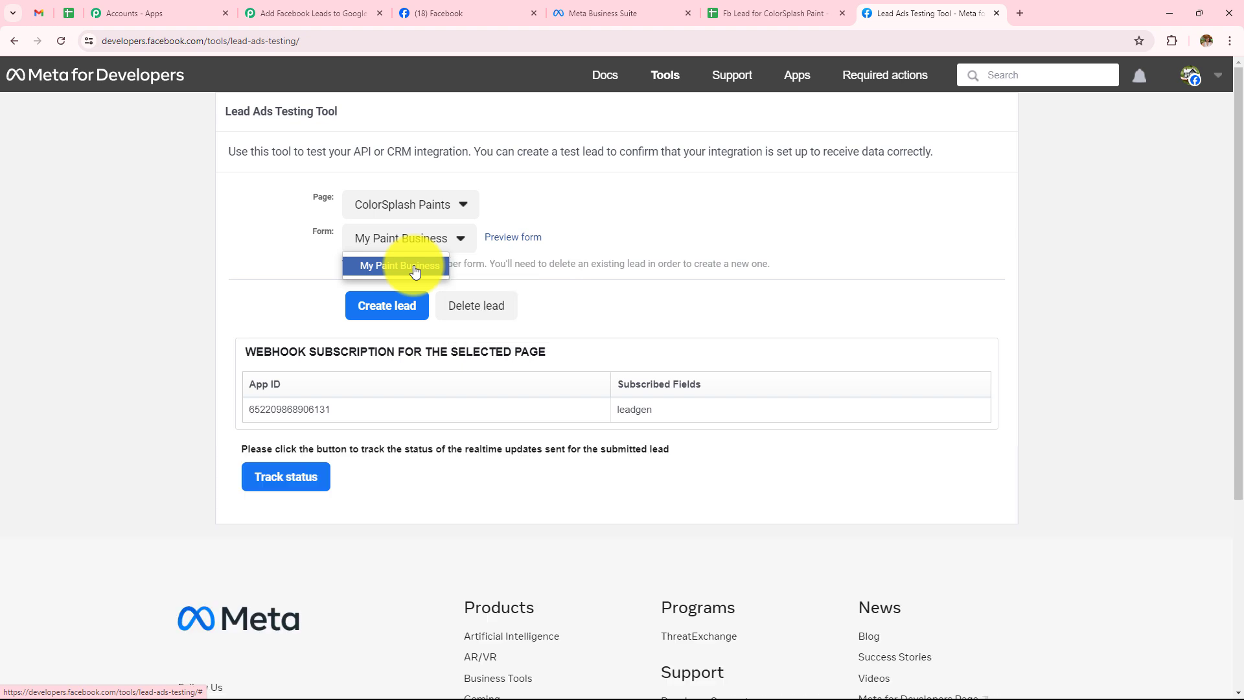
left_click(415, 266)
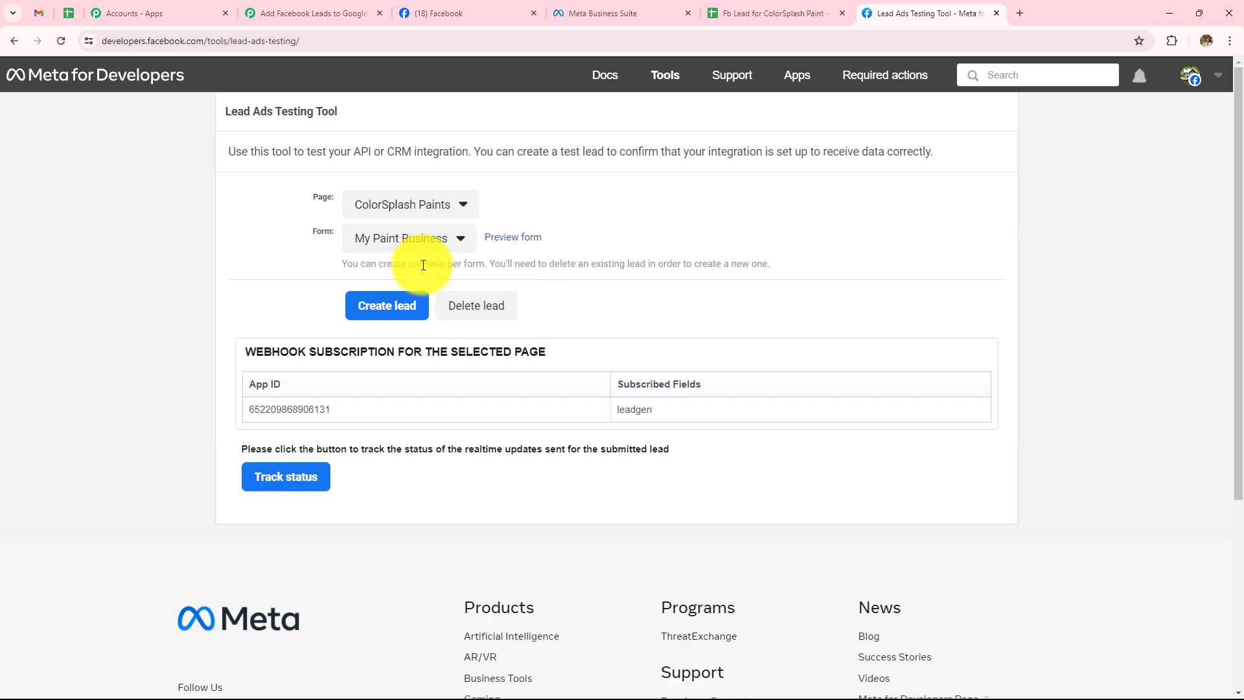
left_click(476, 316)
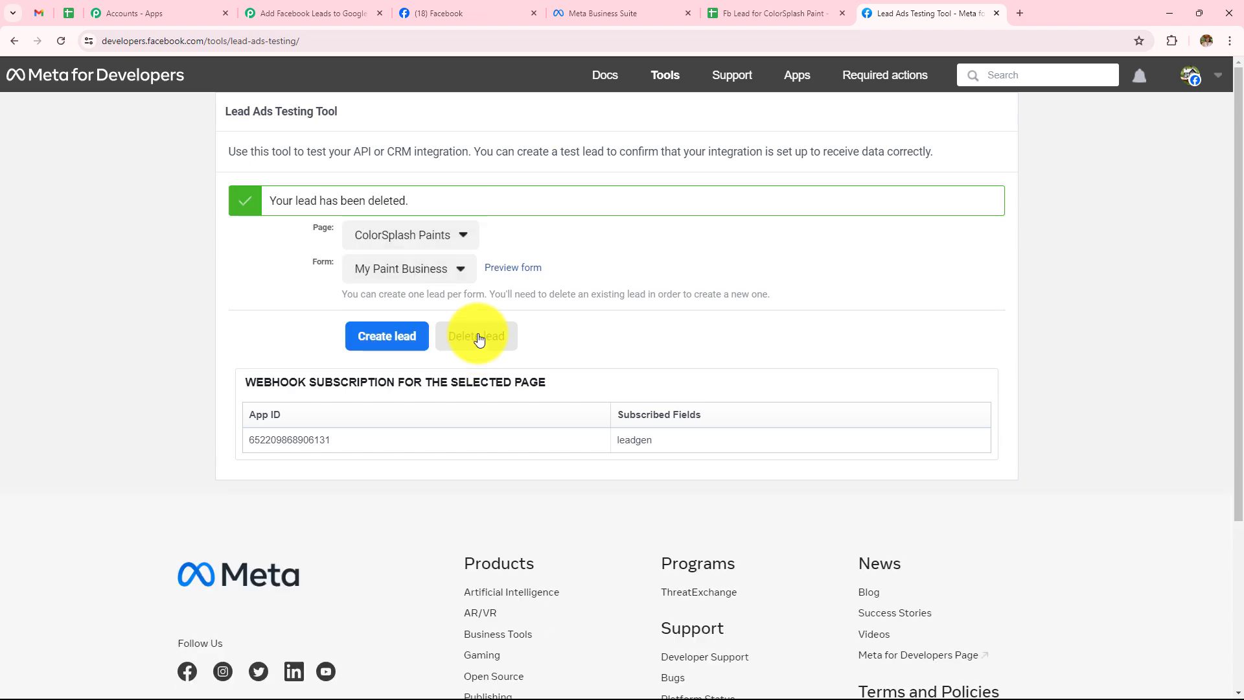
Reload the testing tool and reselect ColorSplash Paints with the My Paint Business form.
left_click(61, 40)
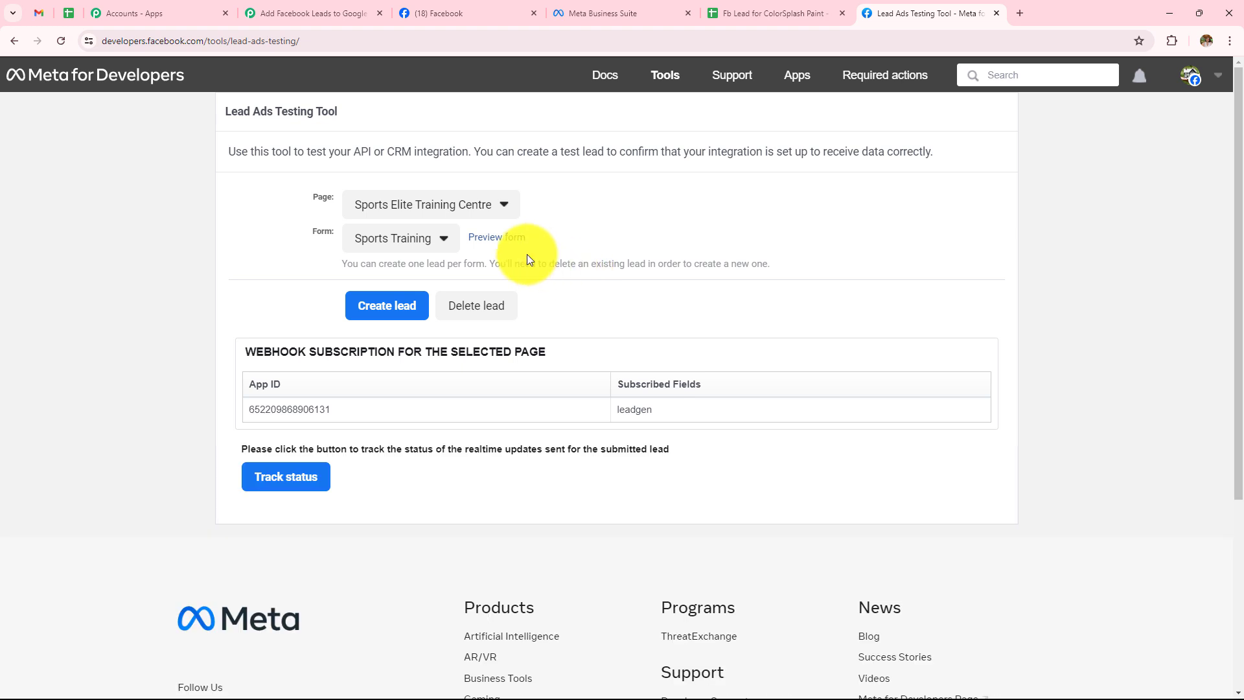
left_click(431, 215)
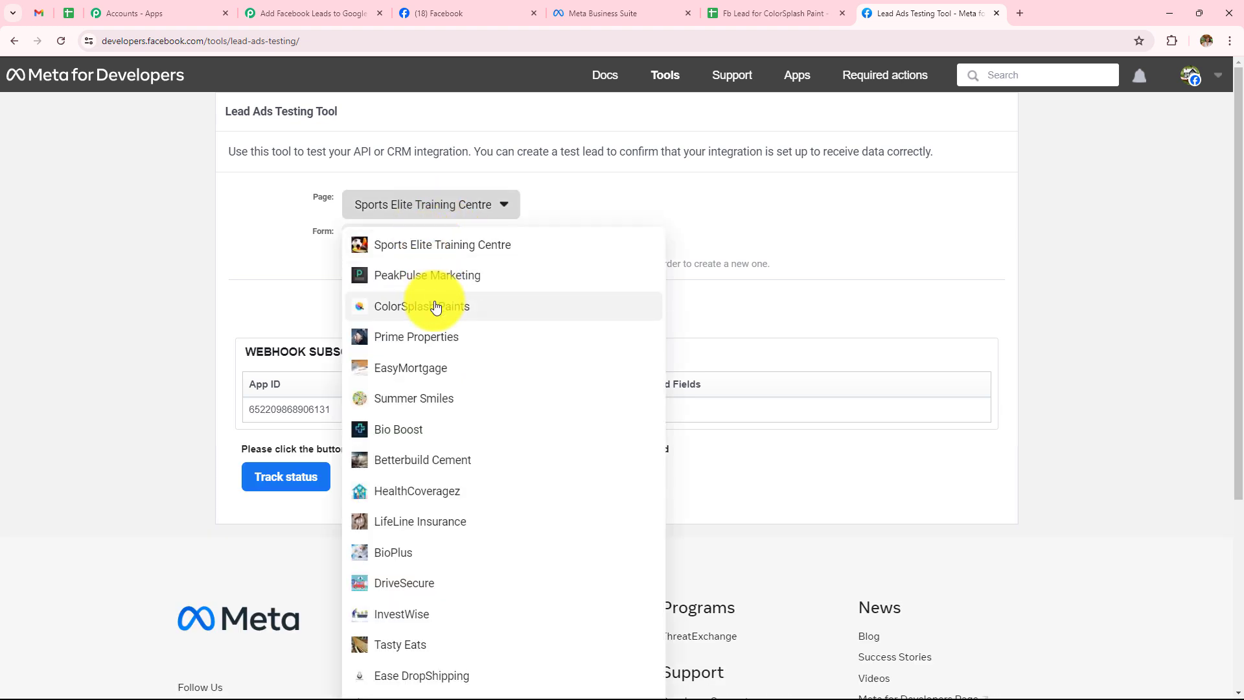
left_click(436, 305)
left_click(415, 244)
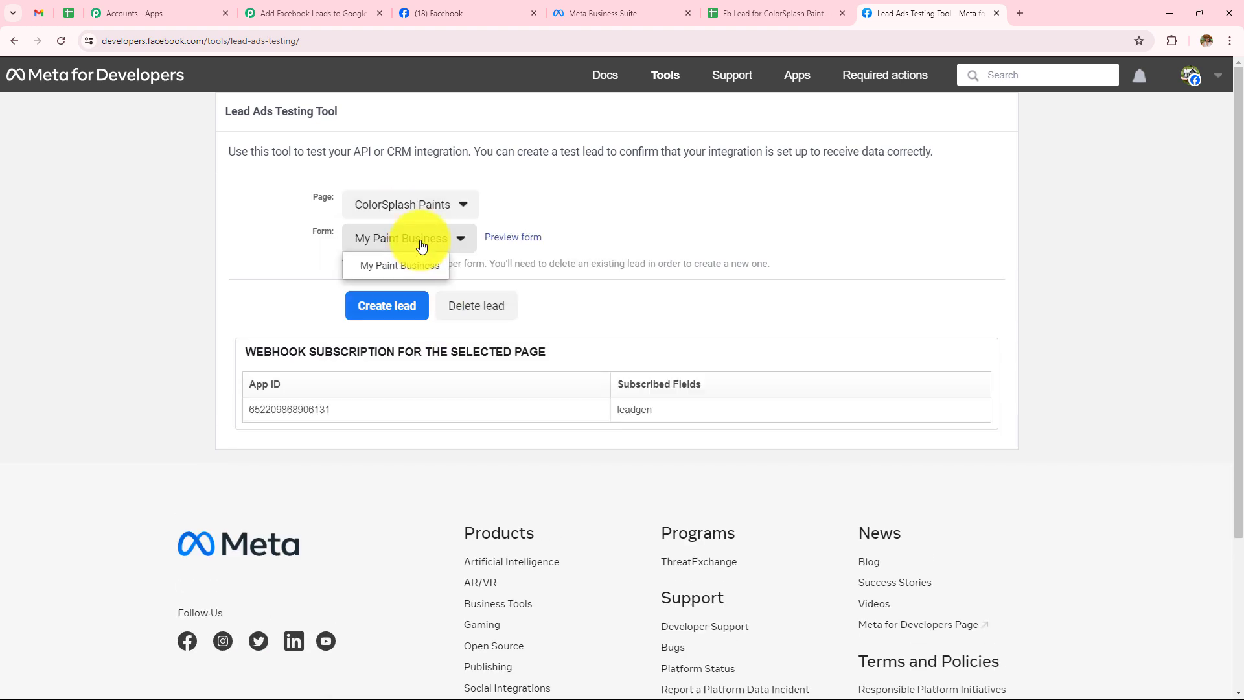
left_click(418, 266)
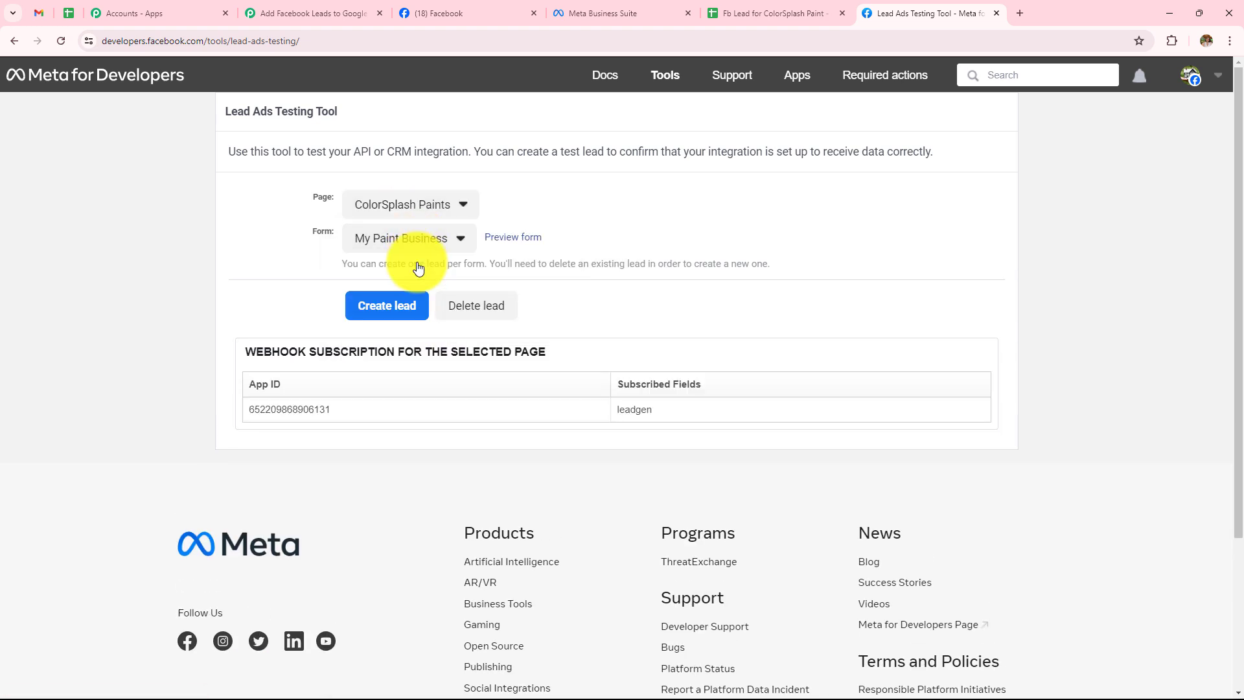
Preview the My Paint Business form and enter full name Dummy, a sample email and phone number.
left_click(524, 247)
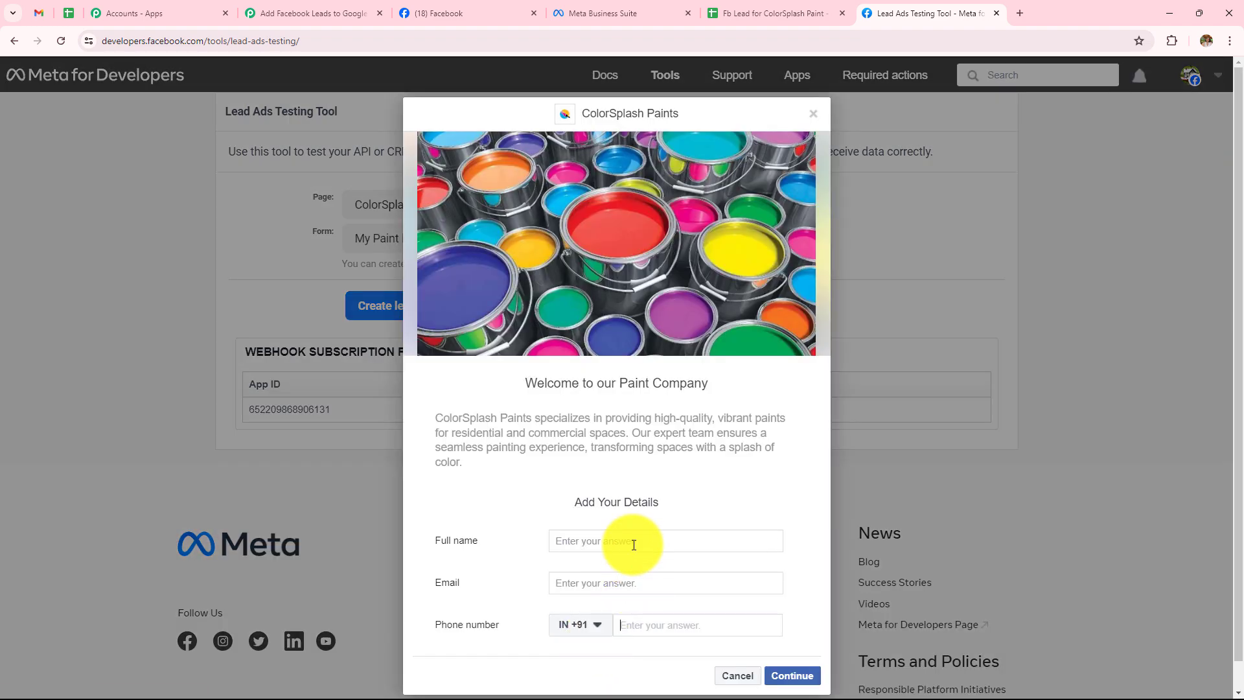
left_click(634, 545)
type("Dummy")
left_click(620, 581)
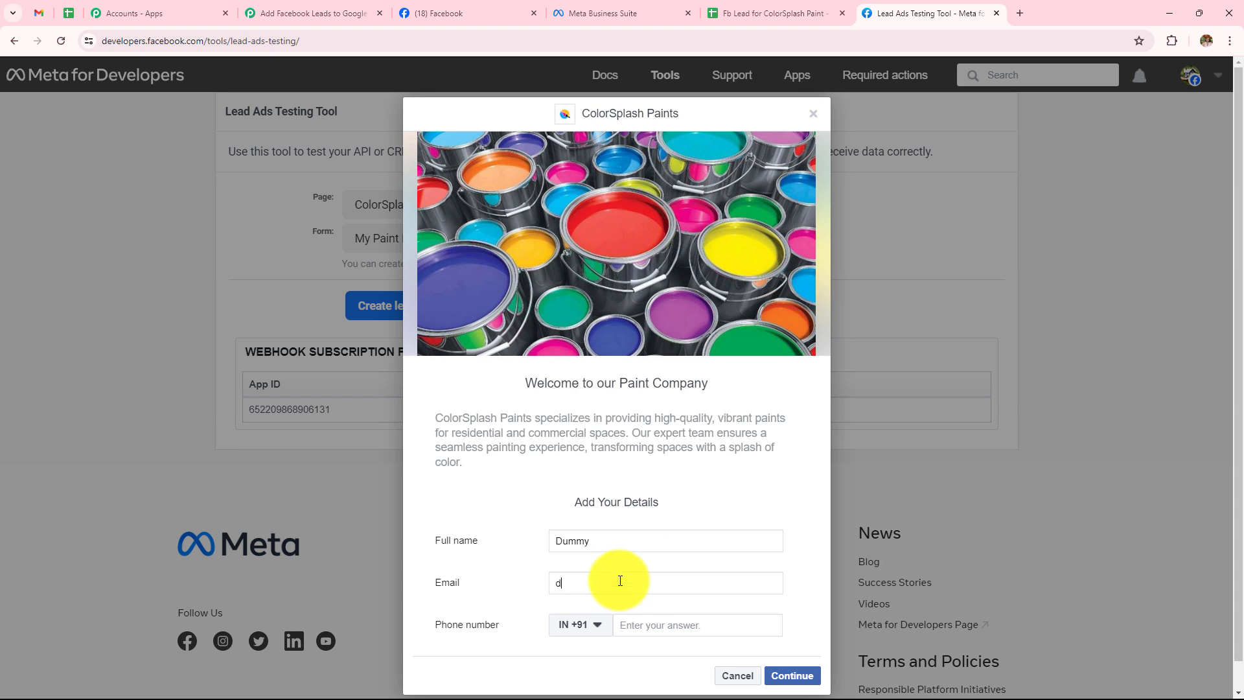
left_click(653, 623)
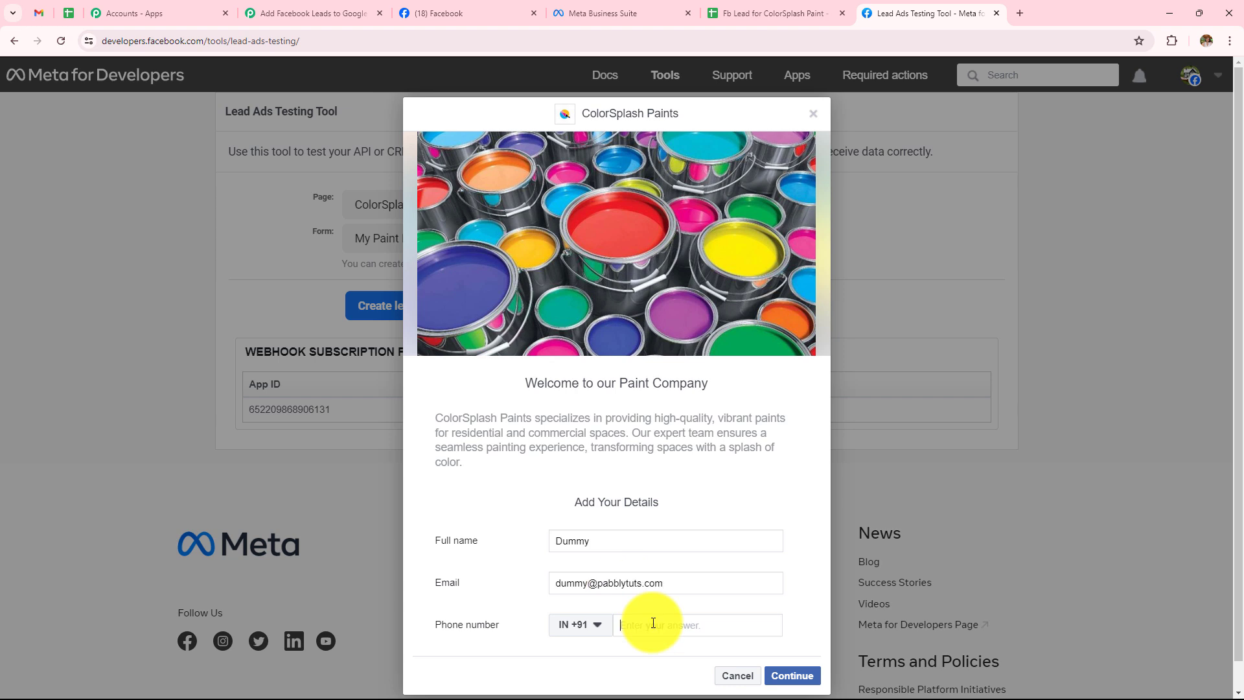
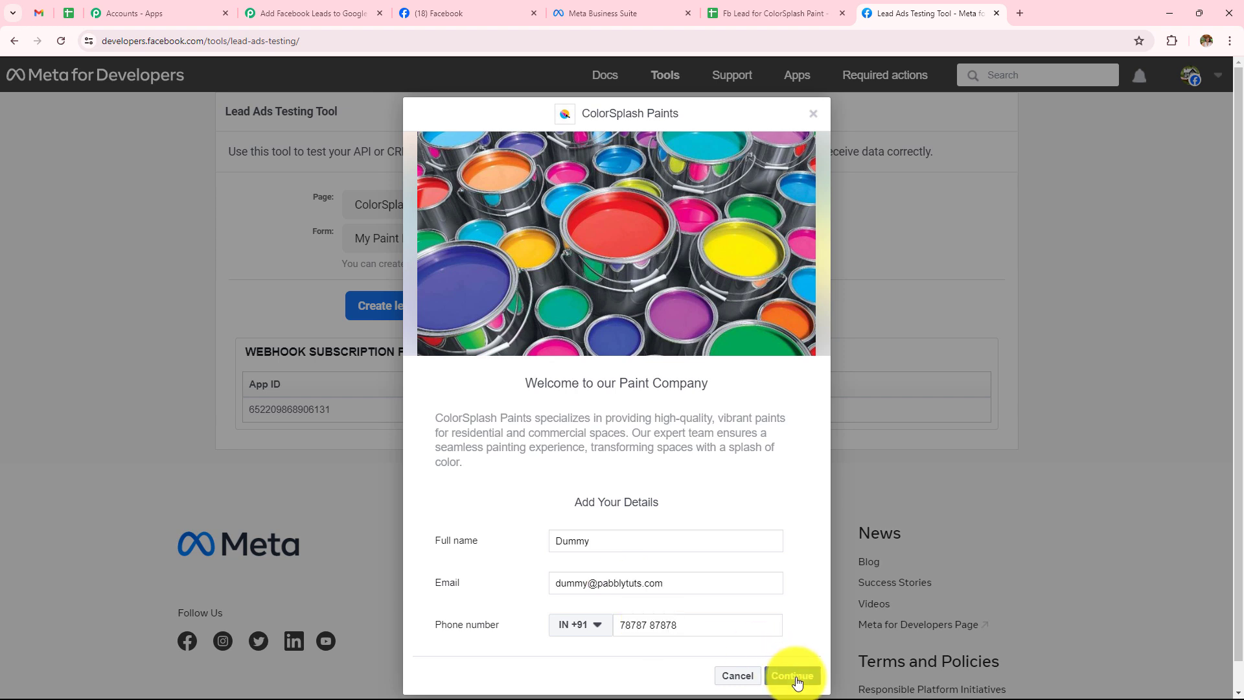
Submit the test lead and switch back to the Pabbly workflow.
left_click(792, 675)
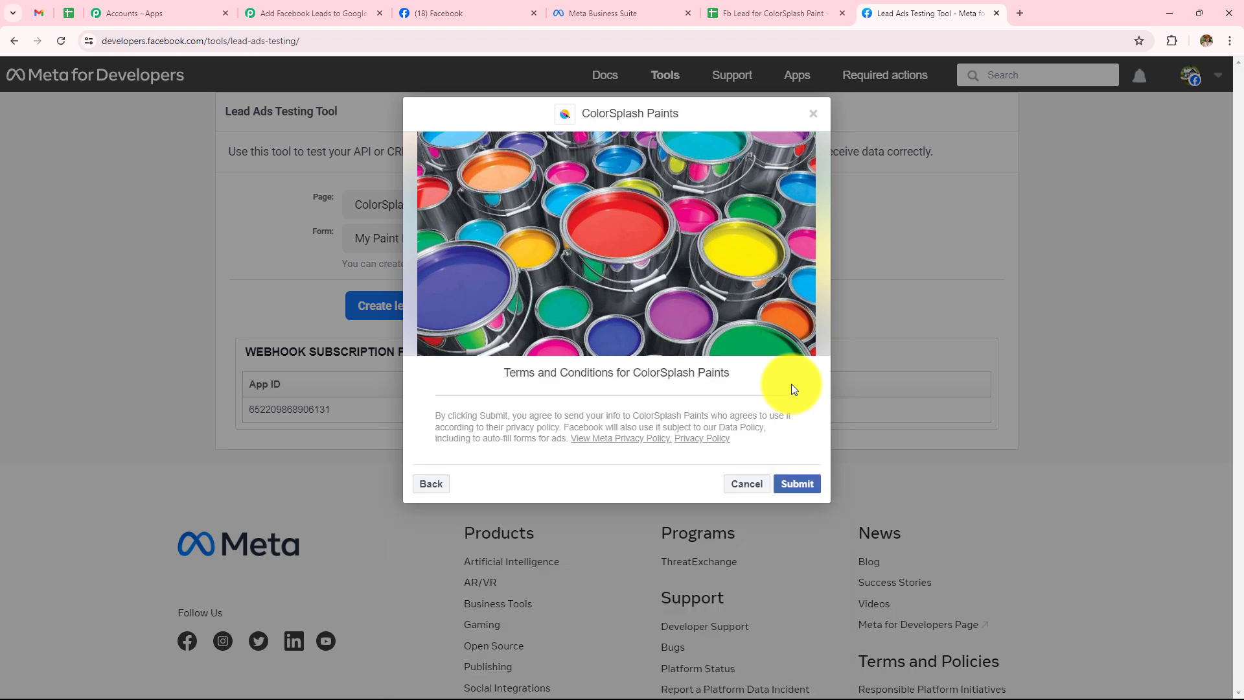
left_click(799, 485)
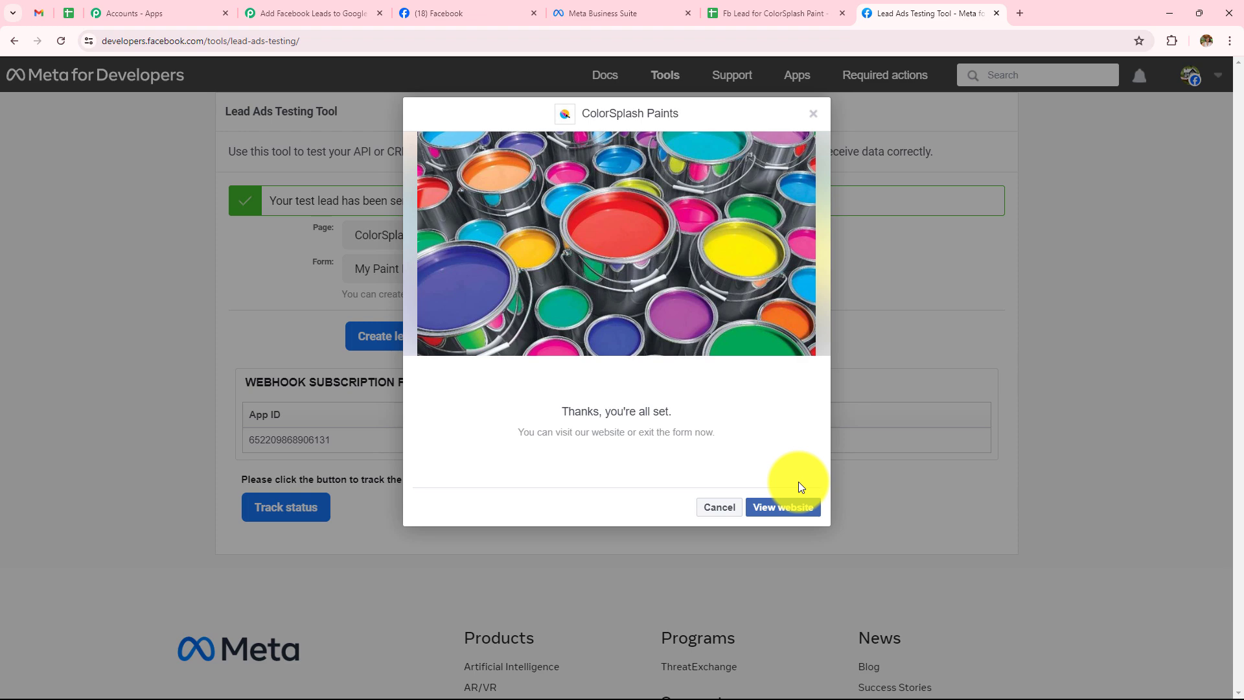
left_click(312, 13)
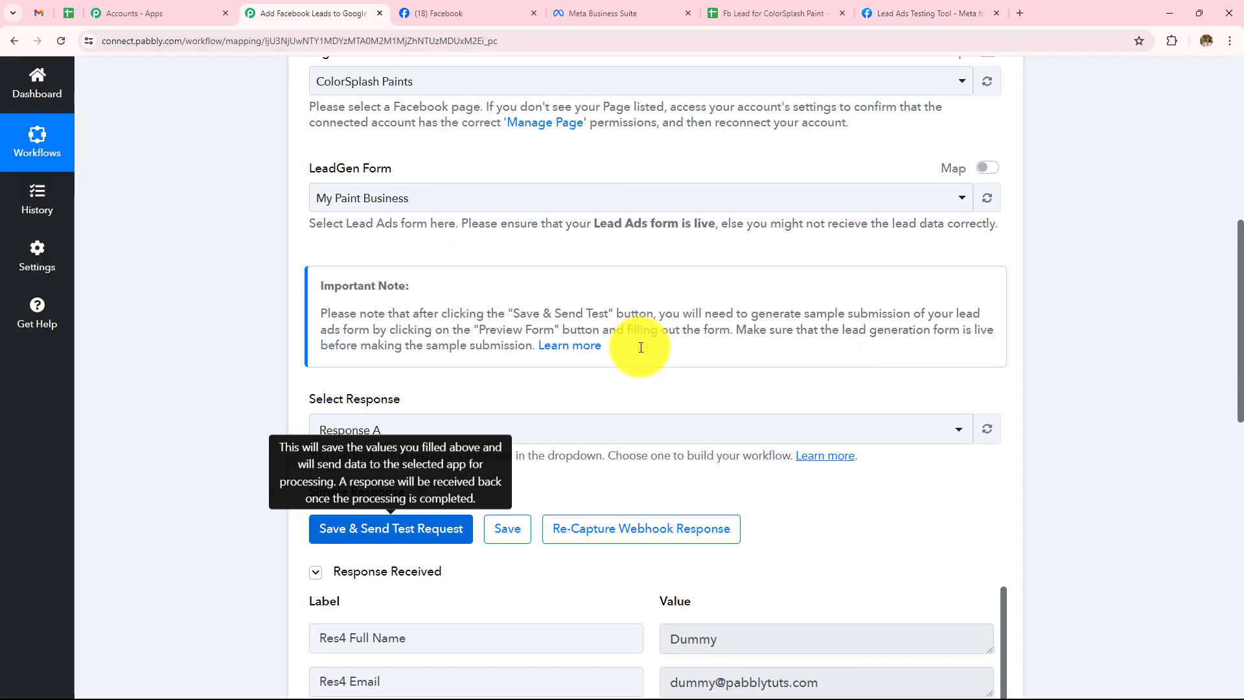
Scroll through the captured Dummy lead fields down to the workflow's action step.
scroll(641, 347, "down", 3)
scroll(639, 348, "down", 4)
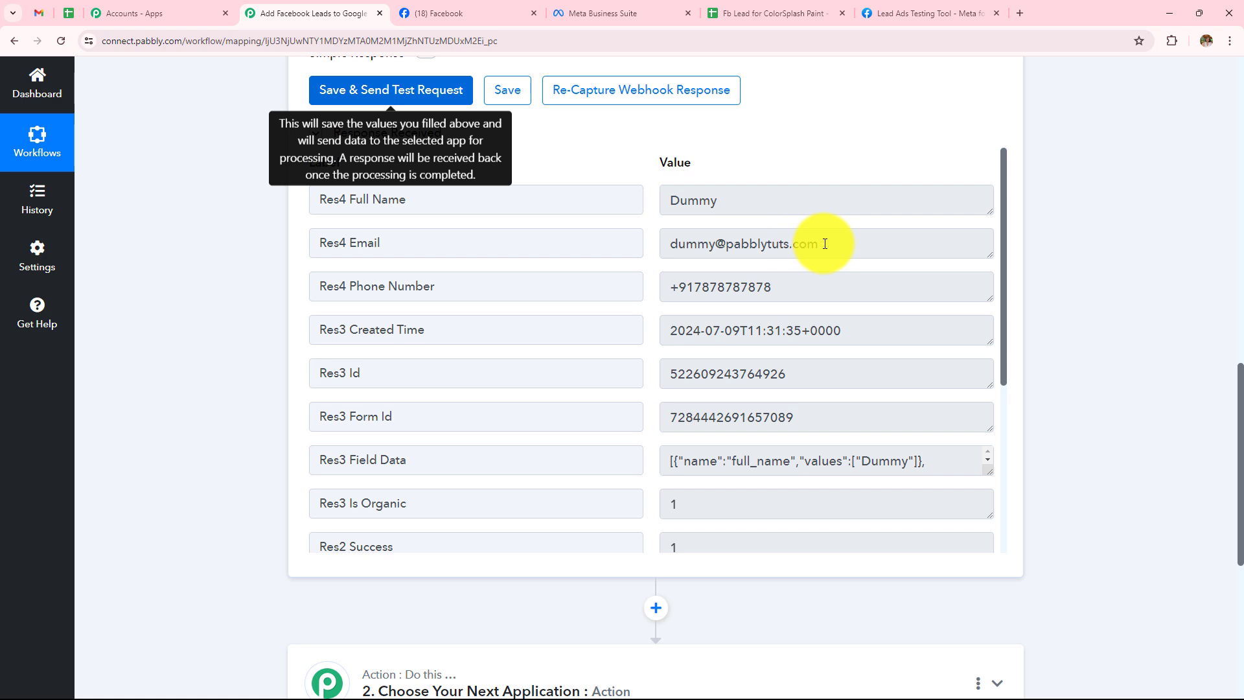
scroll(687, 377, "down", 1)
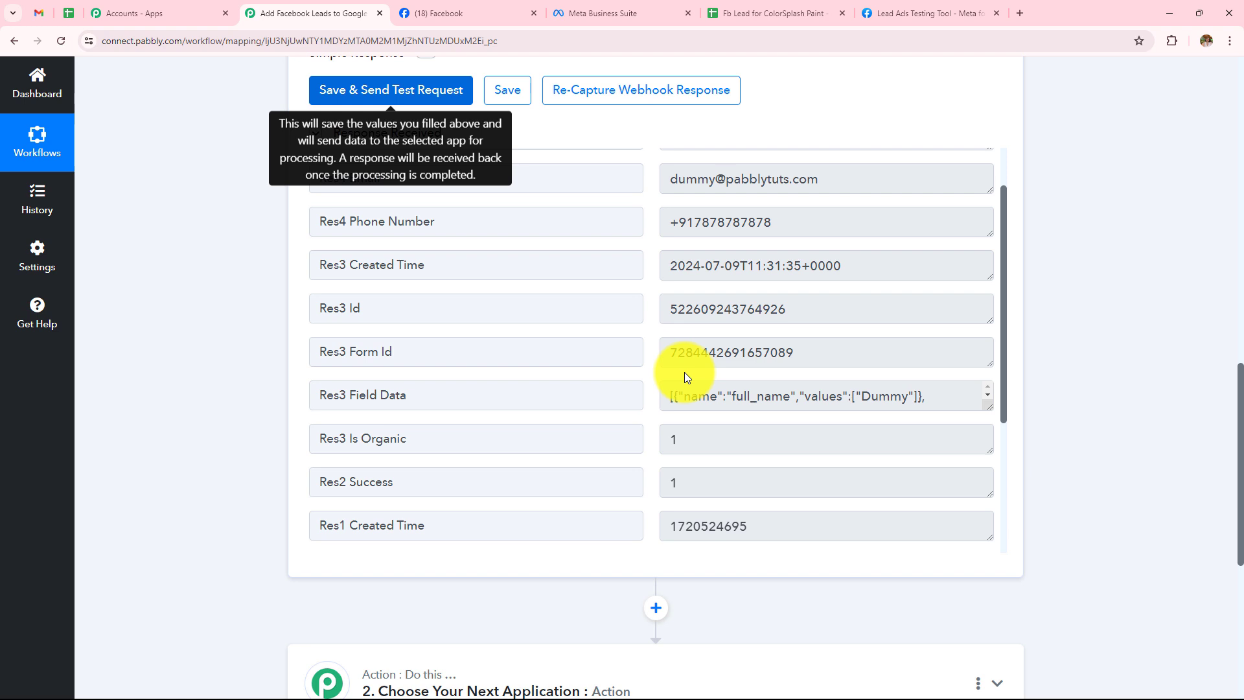
scroll(684, 372, "down", 5)
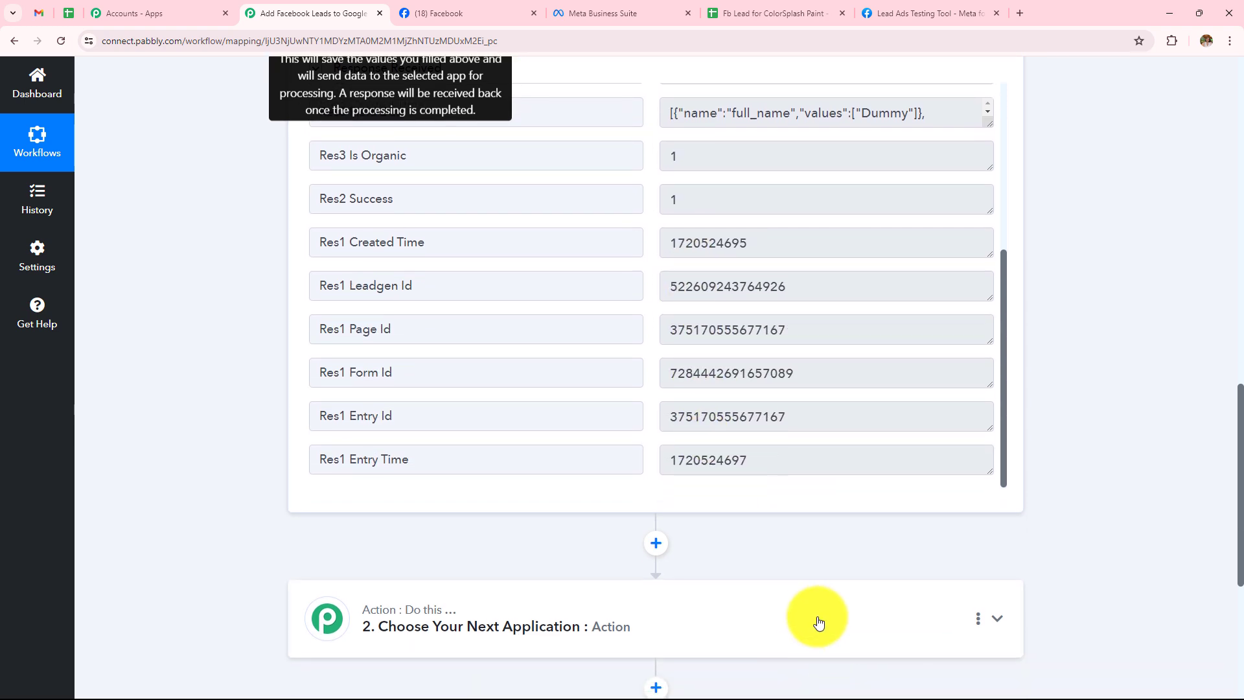
scroll(817, 619, "down", 3)
Set the action step to Google Sheets with the Add New Row event and start connecting an account.
left_click(688, 450)
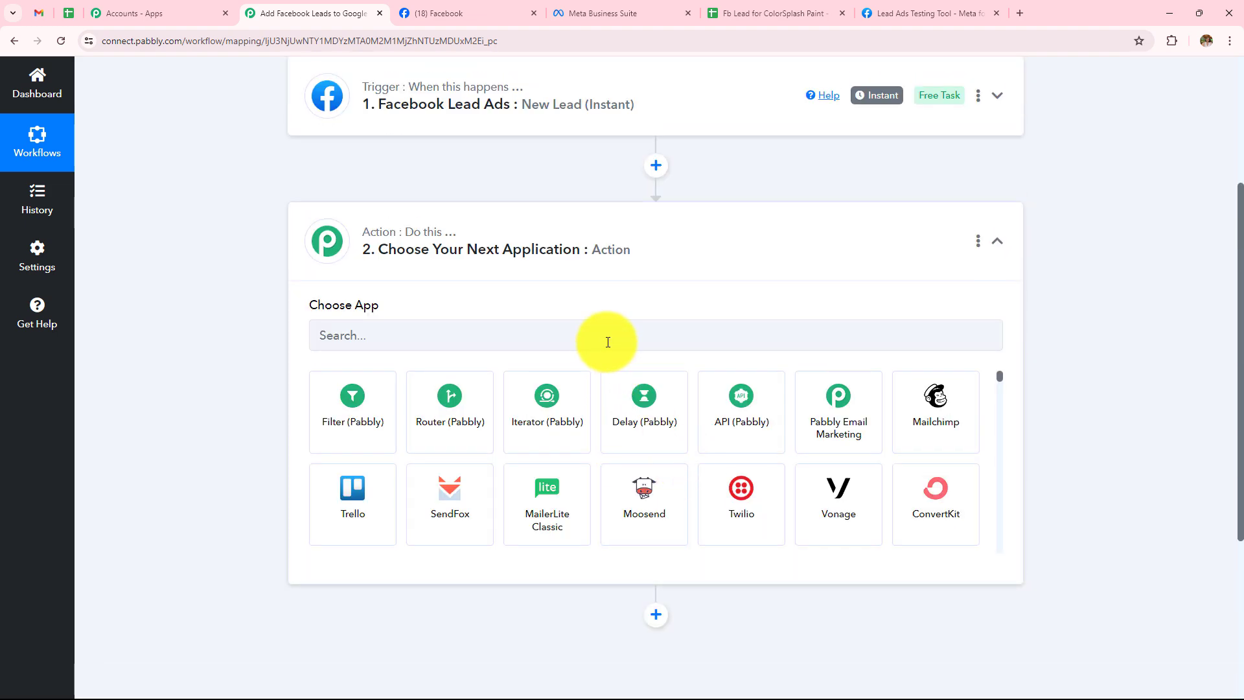
left_click(608, 342)
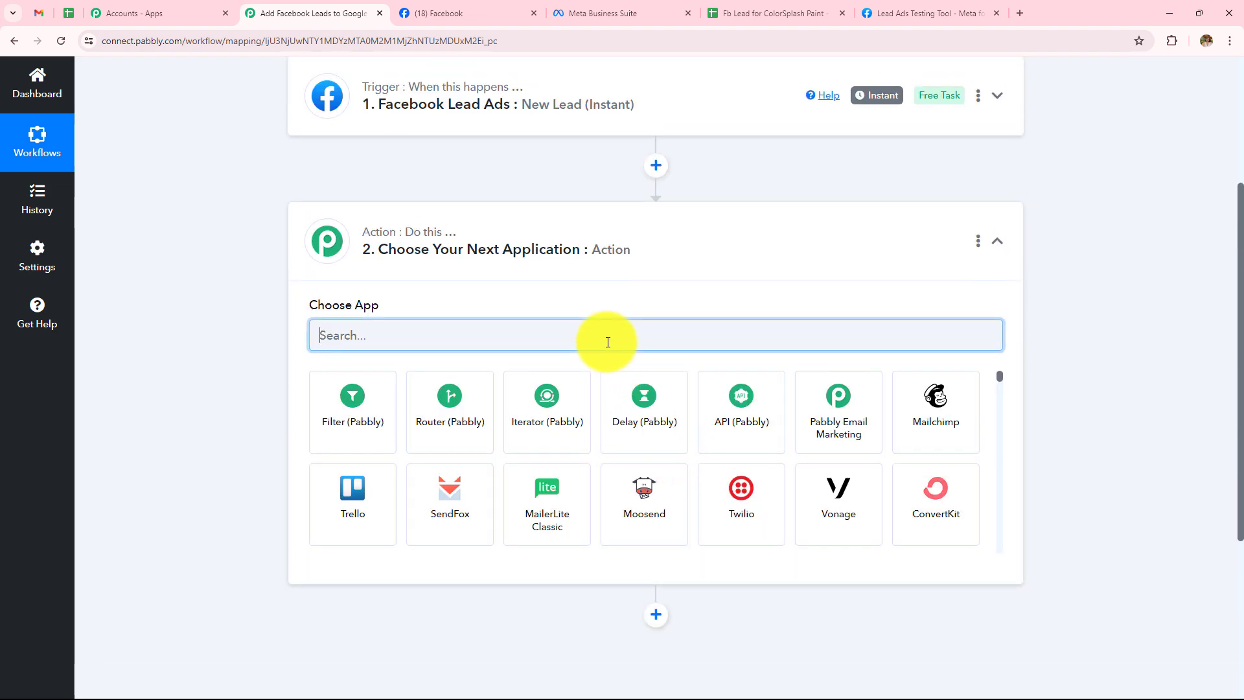
type("Google")
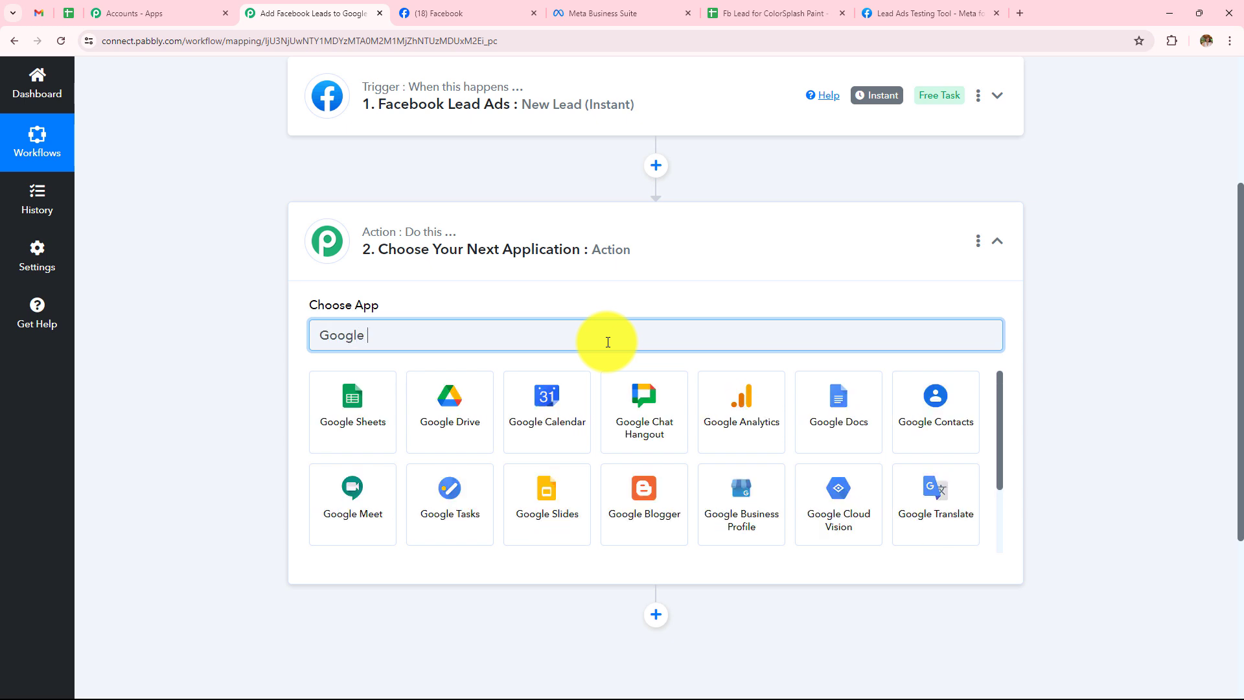
left_click(369, 430)
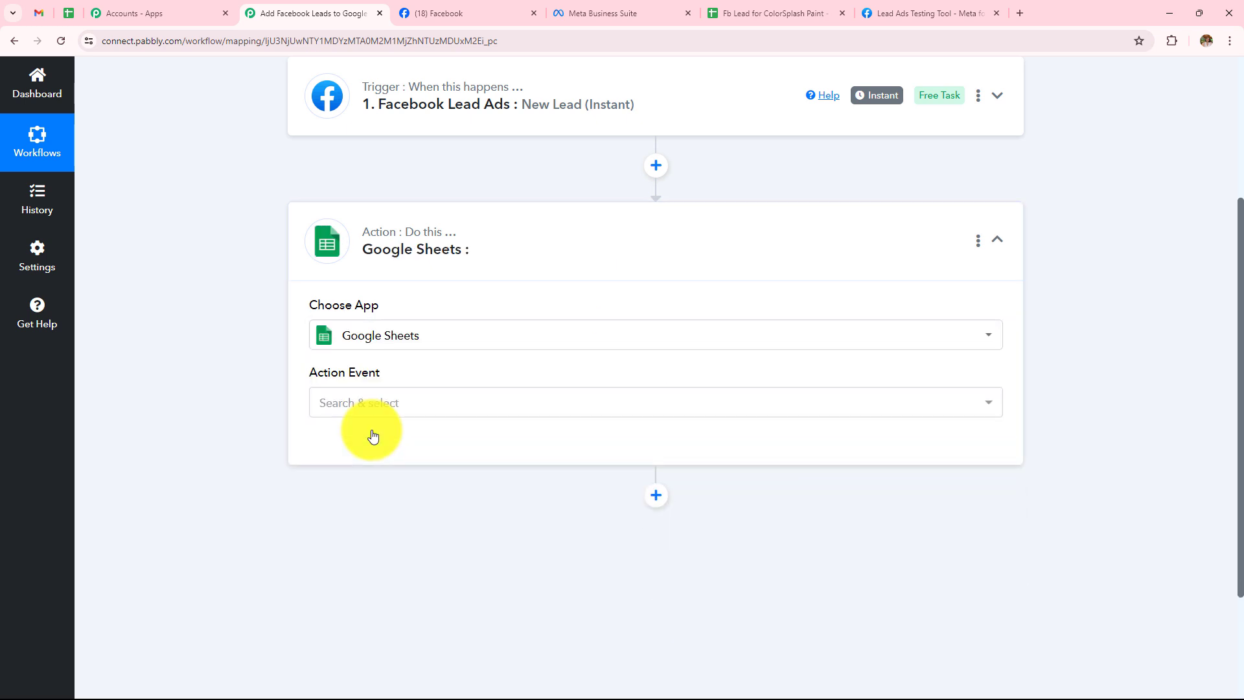
left_click(371, 413)
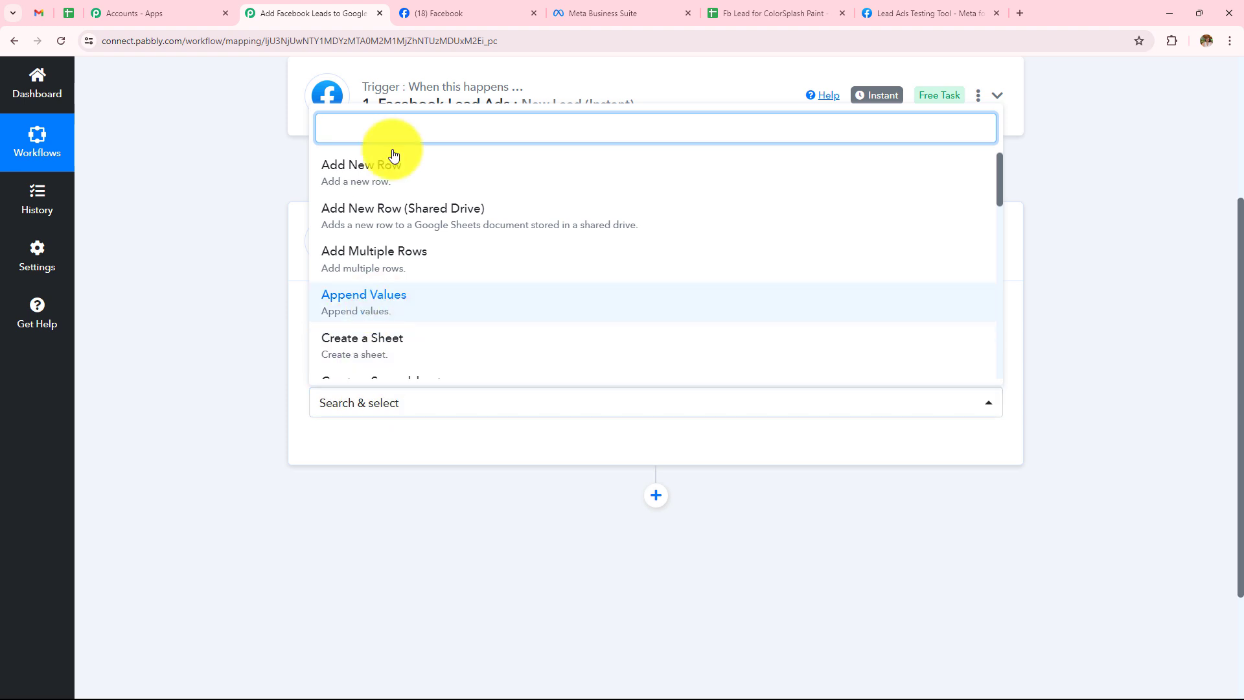
left_click(396, 175)
left_click(369, 446)
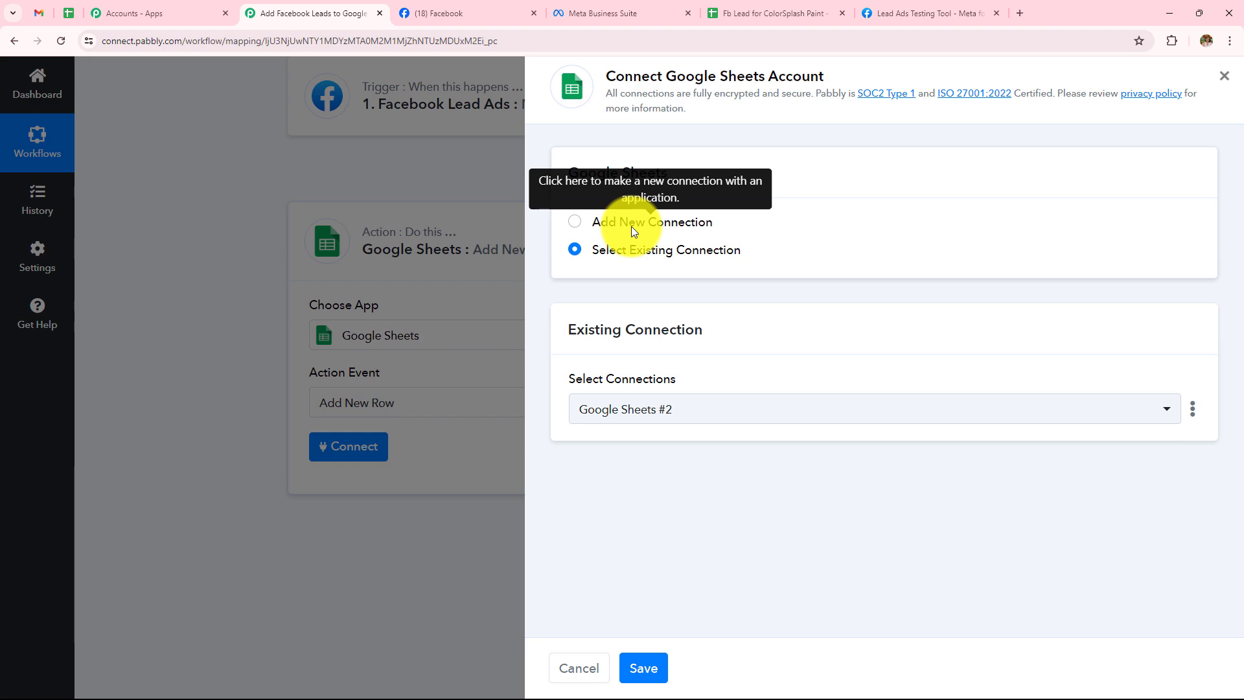
Save the existing Google Sheets connection and check the spreadsheet's NAME, EMAIL, PHONE NO. columns.
left_click(642, 669)
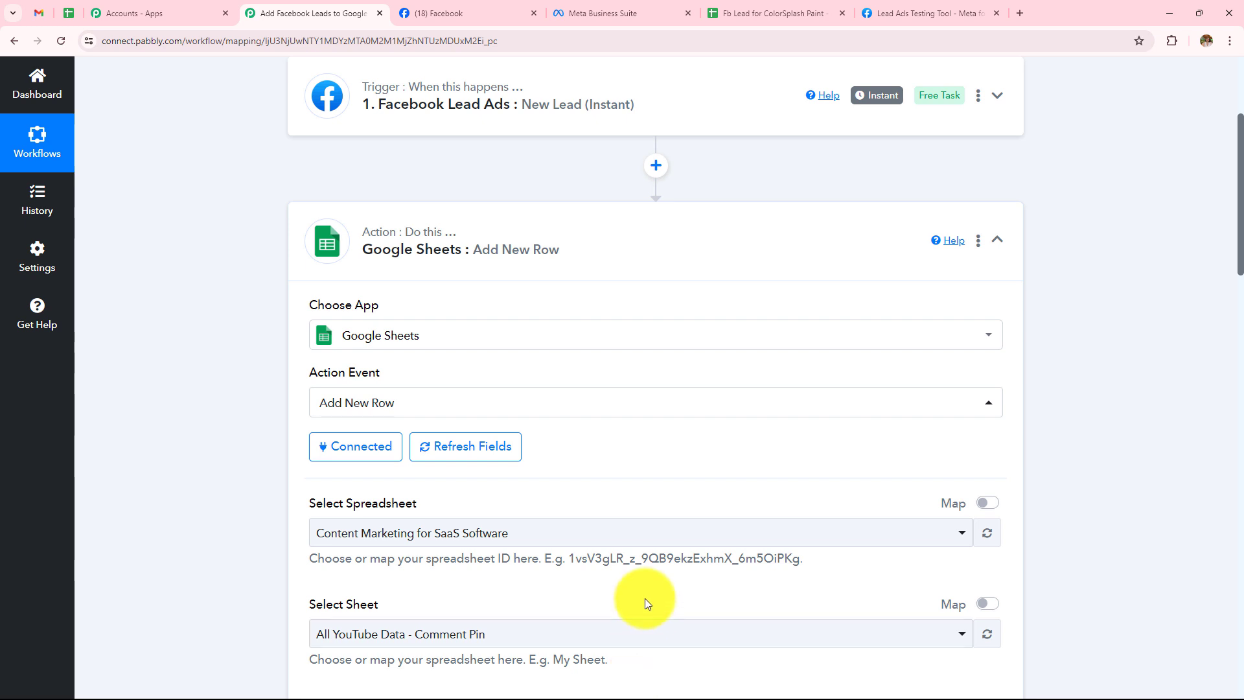
scroll(644, 597, "down", 2)
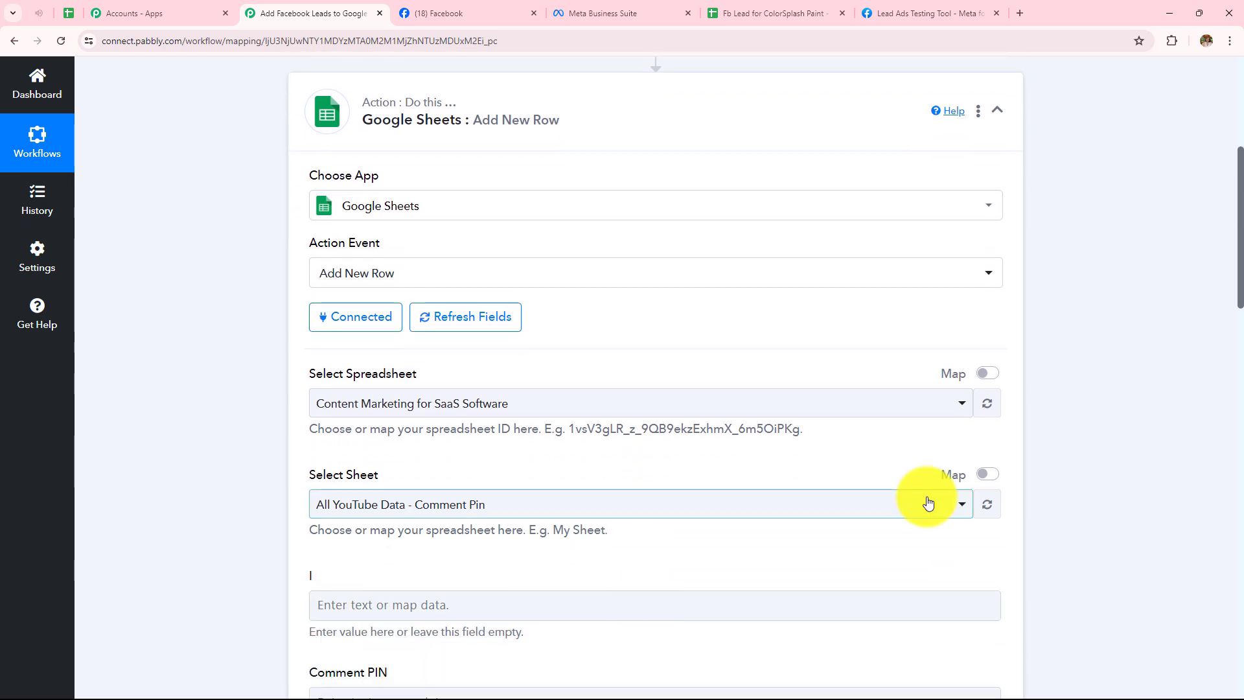
scroll(789, 421, "down", 1)
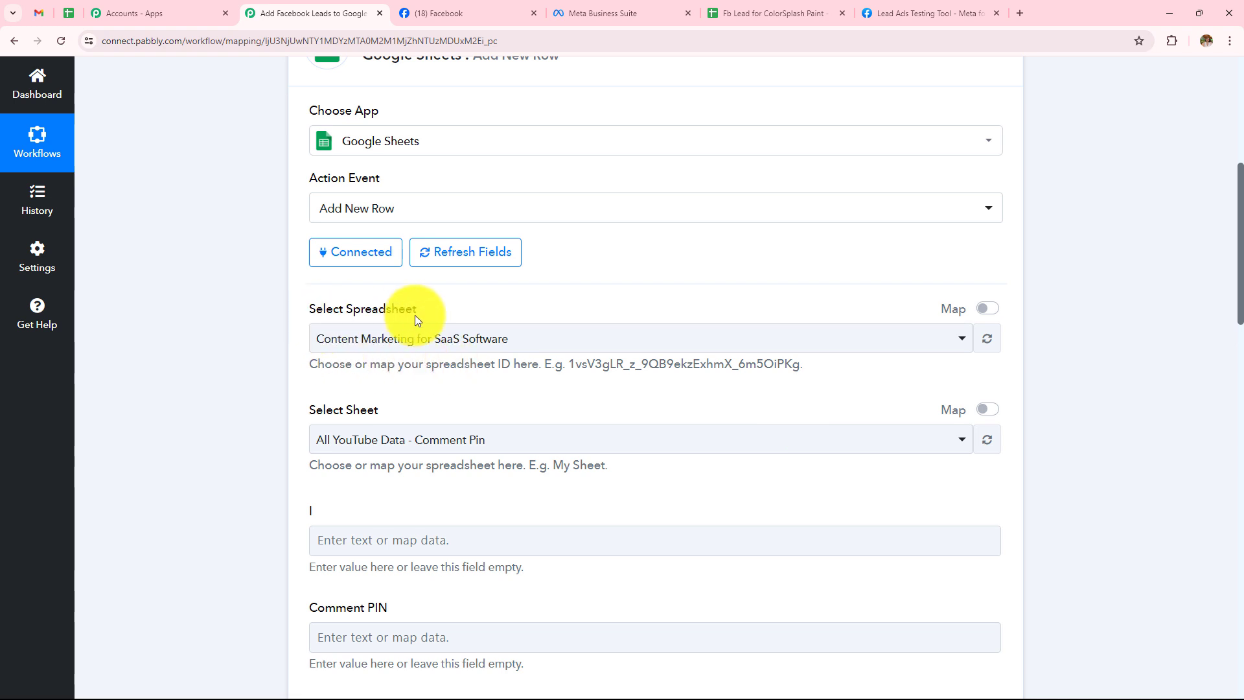
left_click(787, 11)
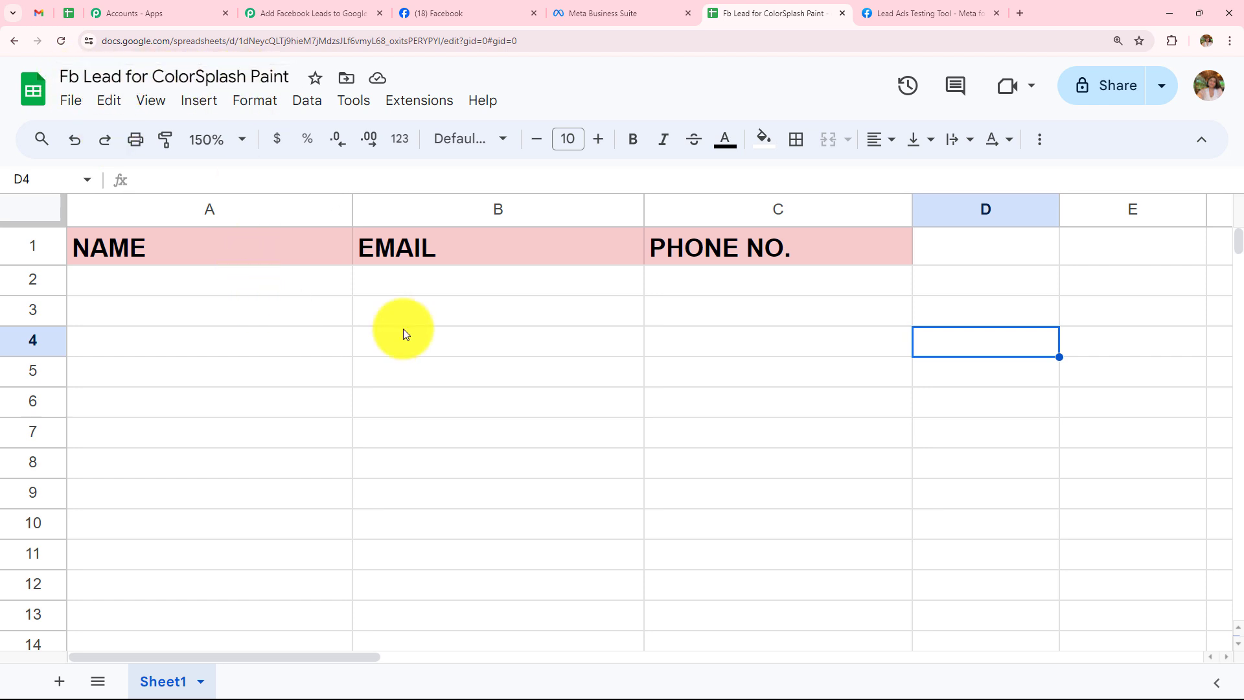
left_click(265, 13)
Select the Fb Lead for ColorSplash Paint spreadsheet with Sheet1.
left_click(458, 338)
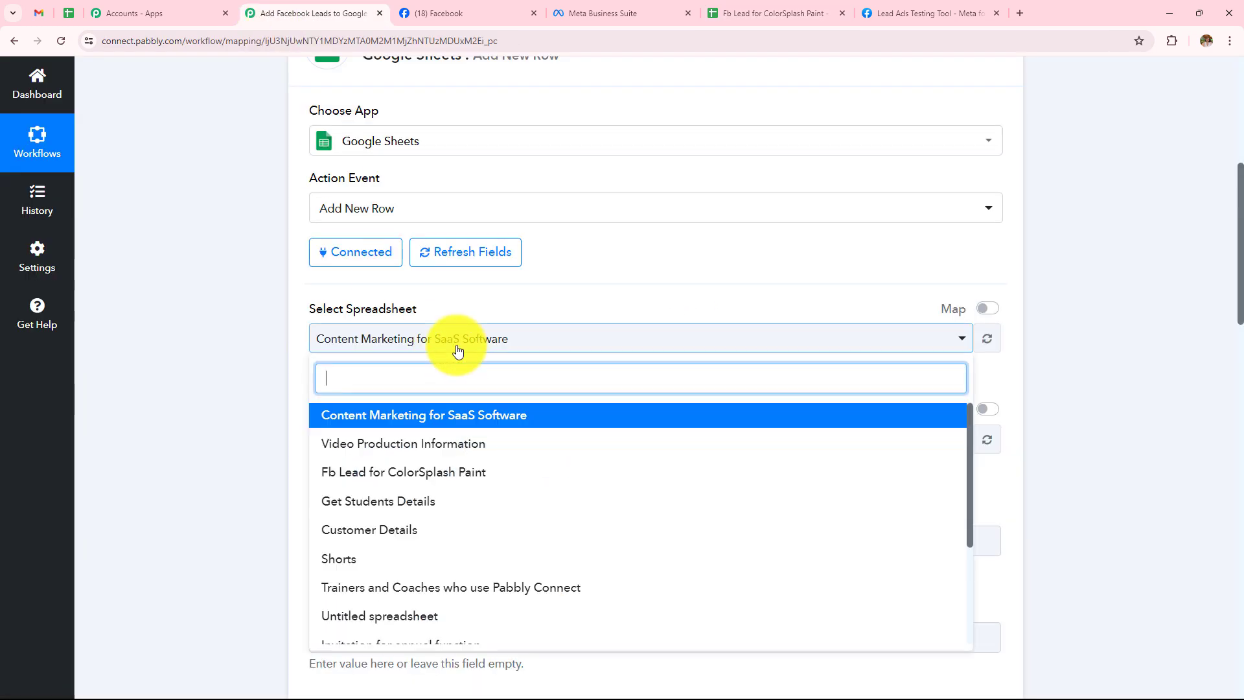
left_click(410, 473)
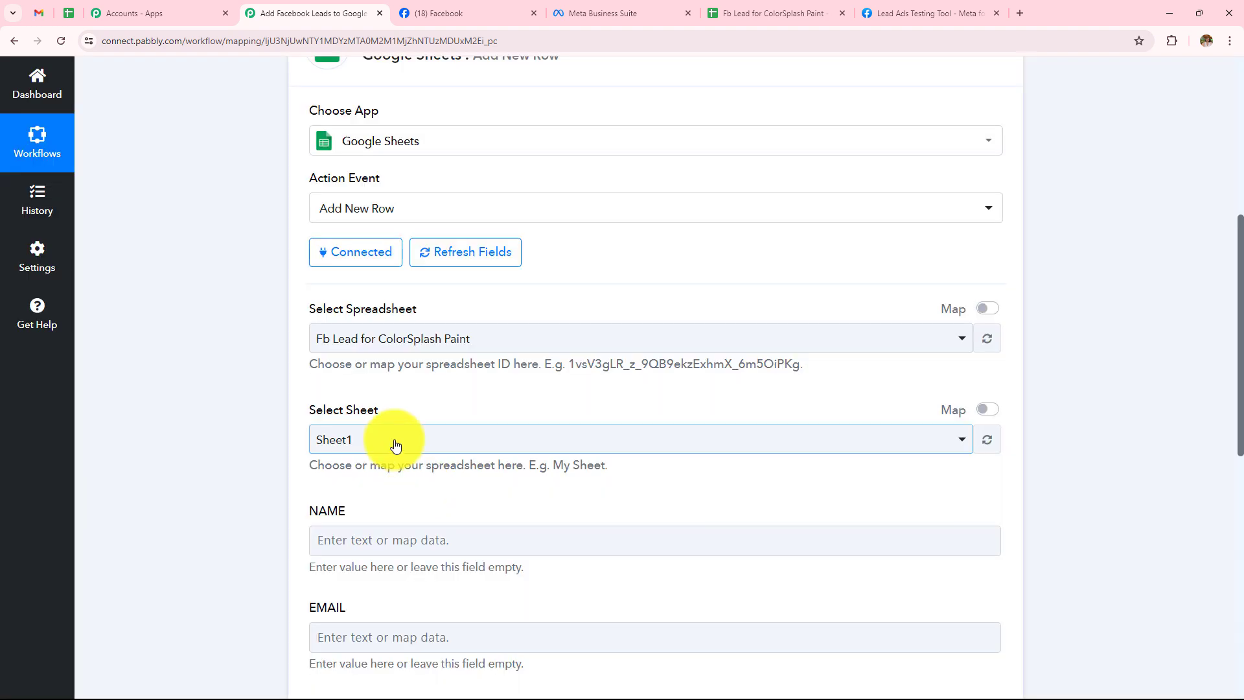
scroll(395, 445, "down", 3)
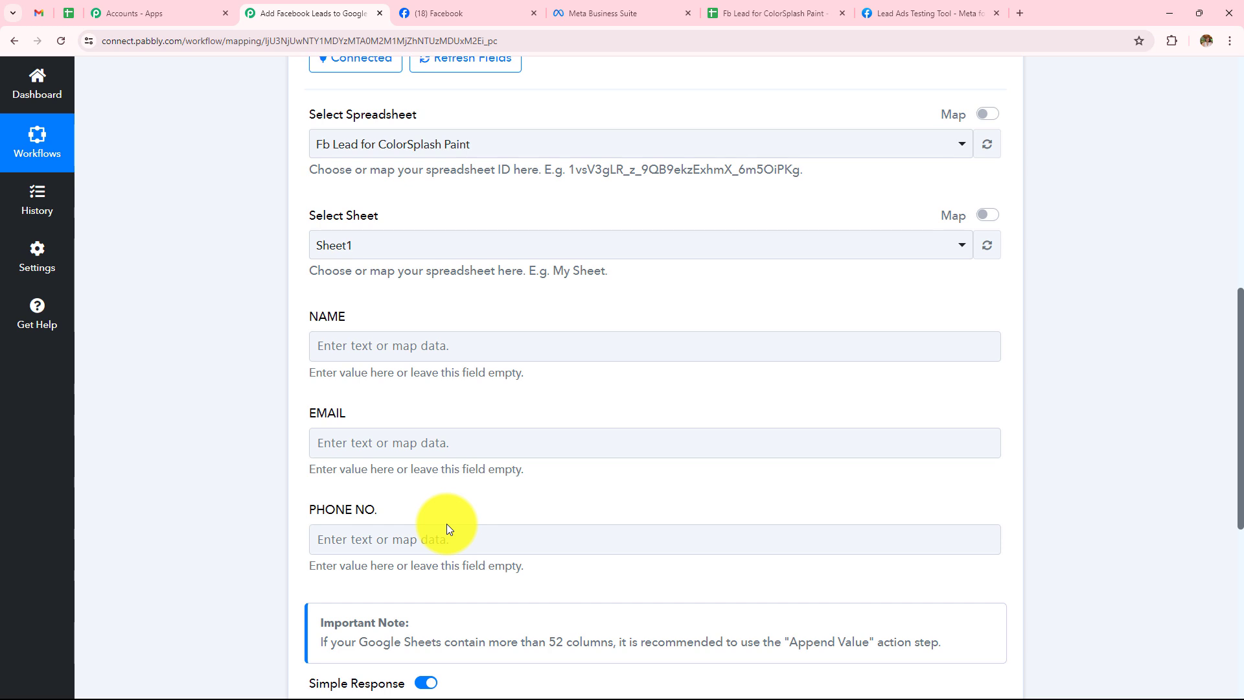
Map the lead's Full Name into NAME and Email into EMAIL from the Facebook Lead Ads trigger.
left_click(420, 342)
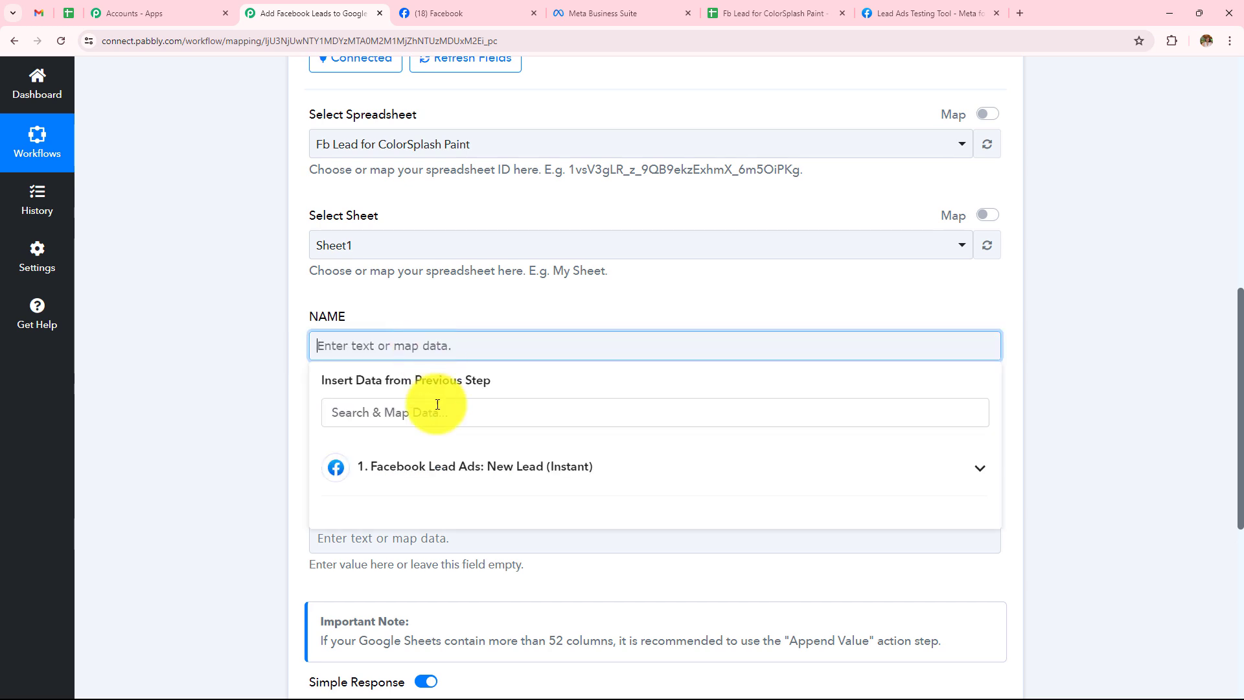
left_click(436, 468)
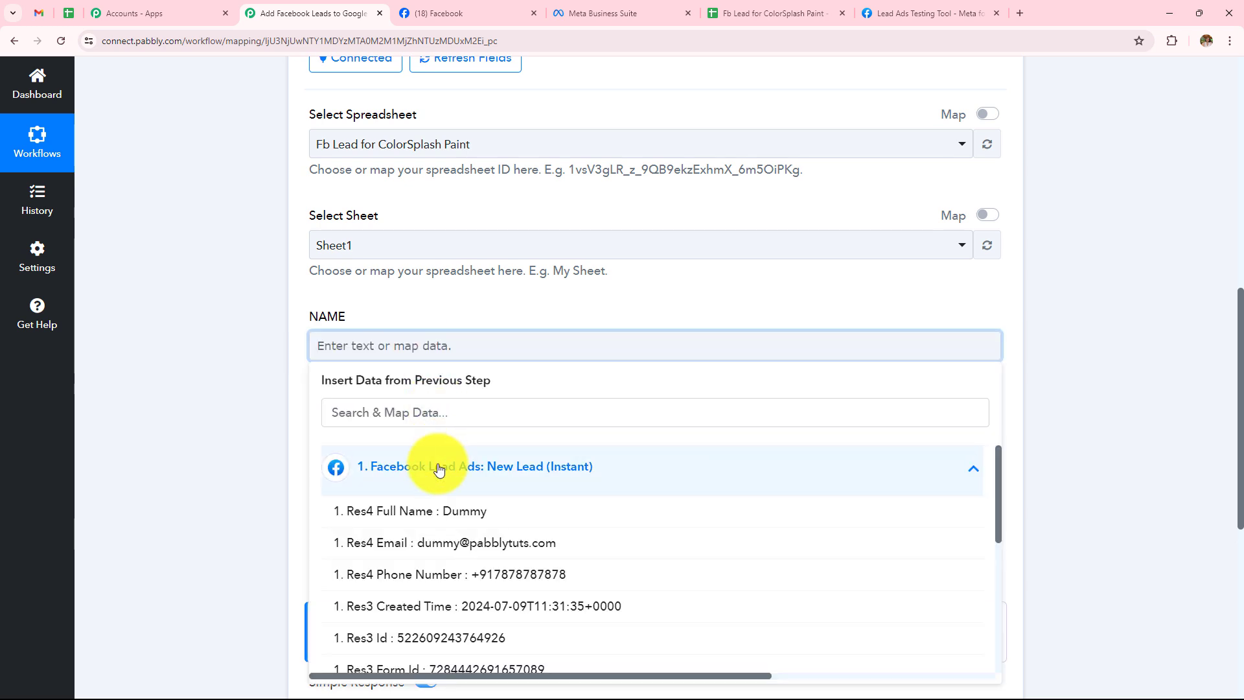
left_click(437, 512)
left_click(250, 429)
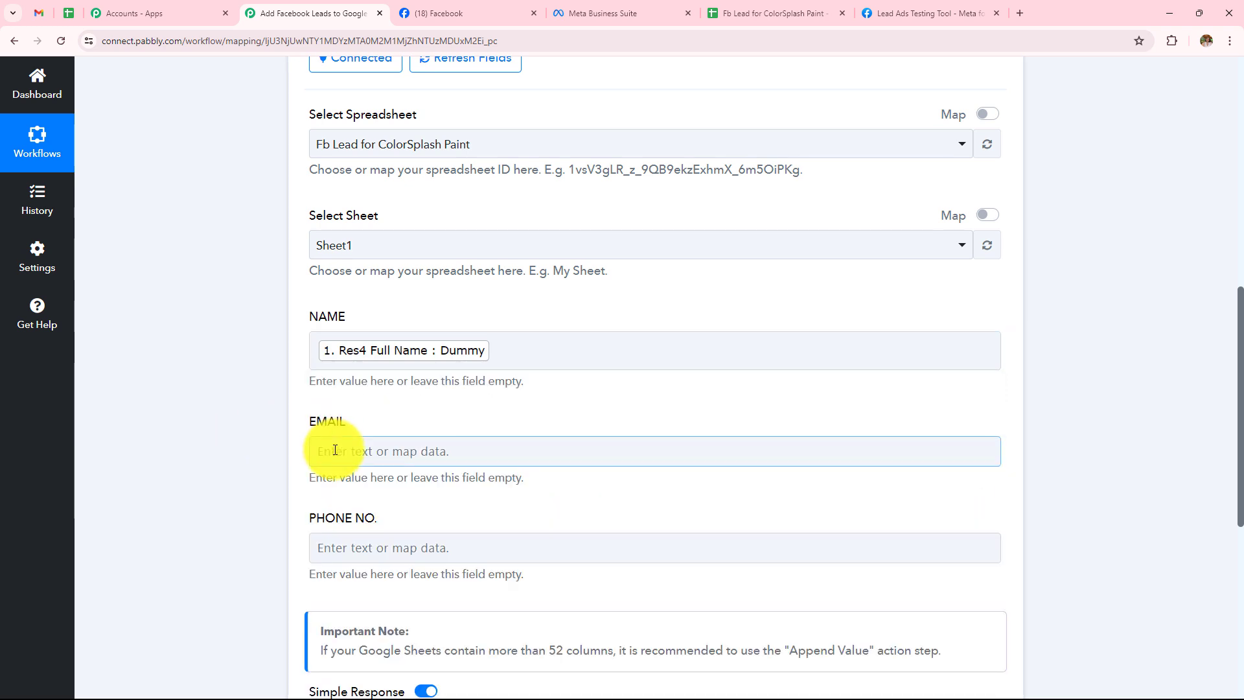
left_click(328, 449)
left_click(391, 561)
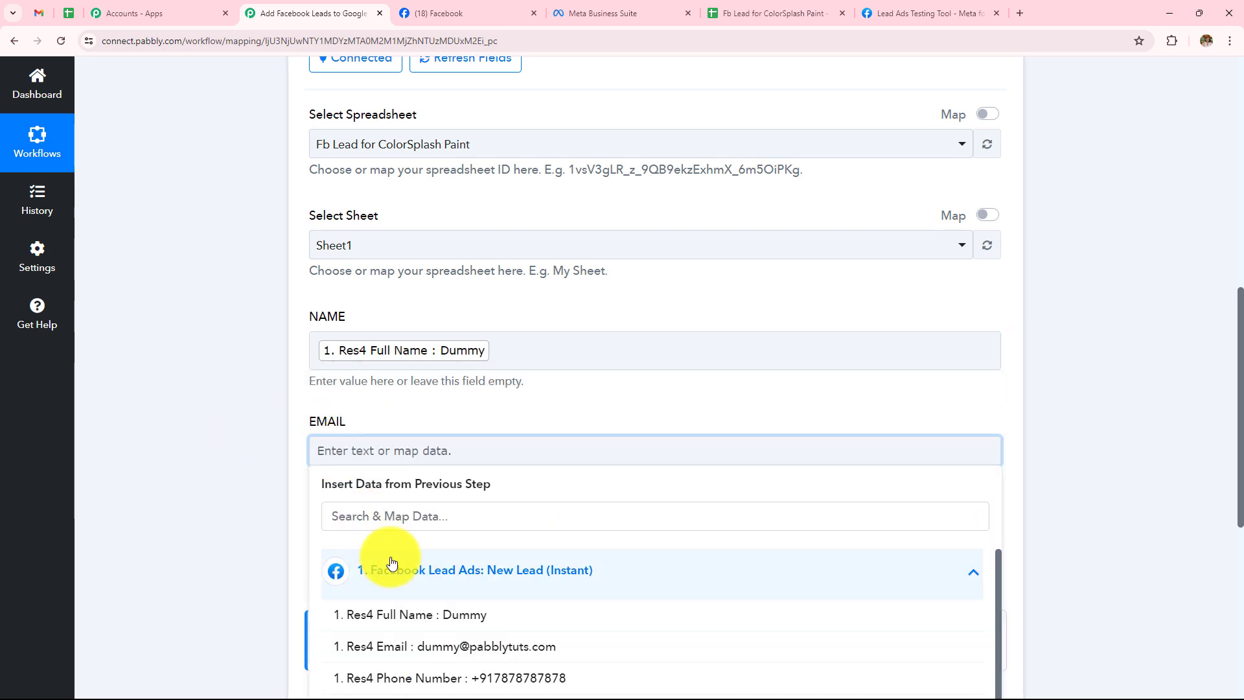
left_click(354, 648)
left_click(209, 445)
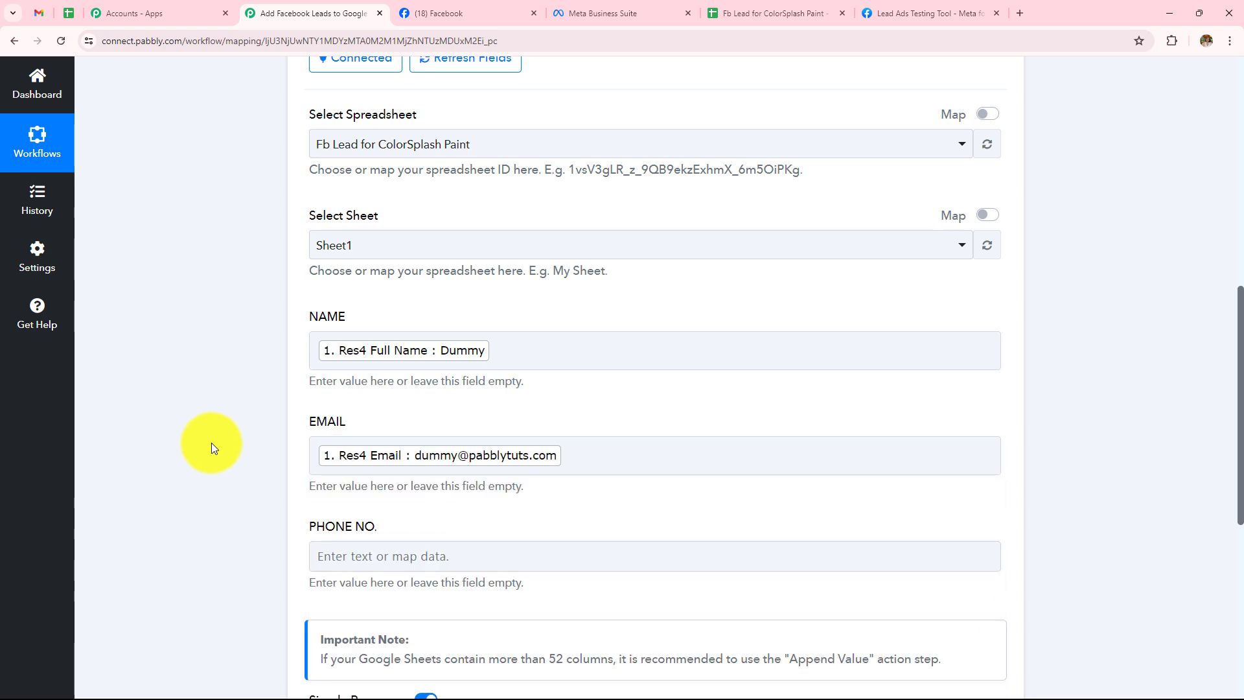
Map the lead's Res4 Phone Number into the PHONE NO. column.
scroll(216, 441, "down", 3)
left_click(393, 361)
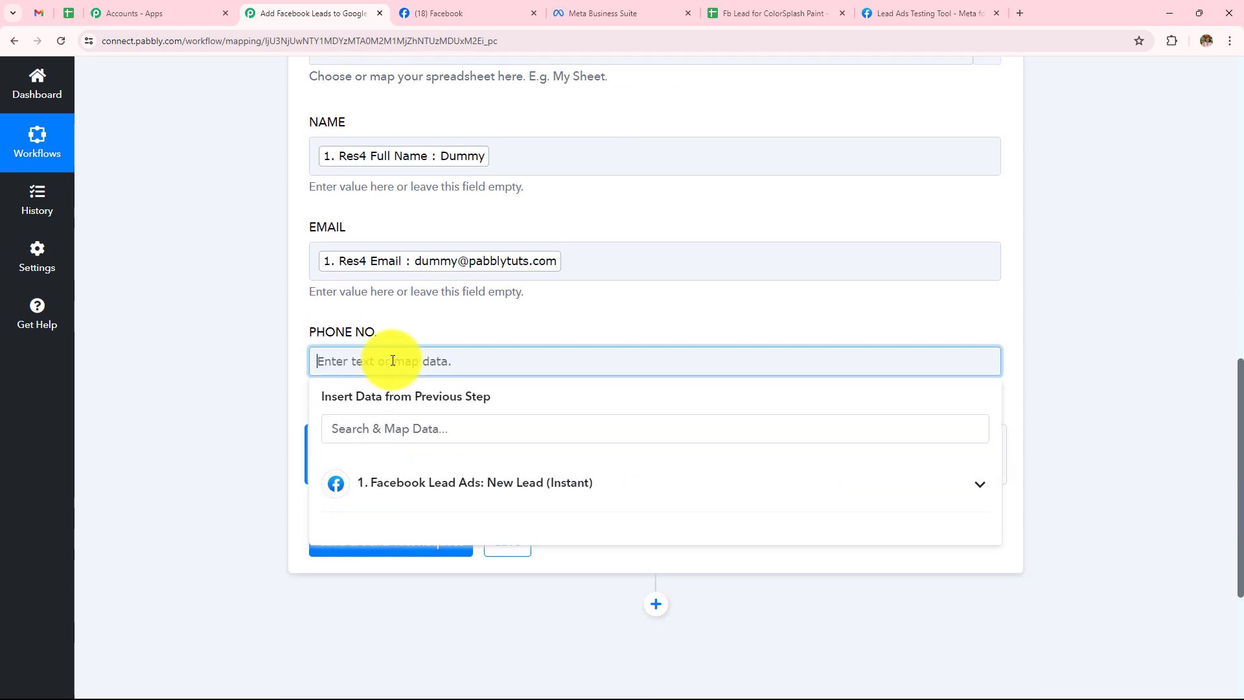
left_click(405, 485)
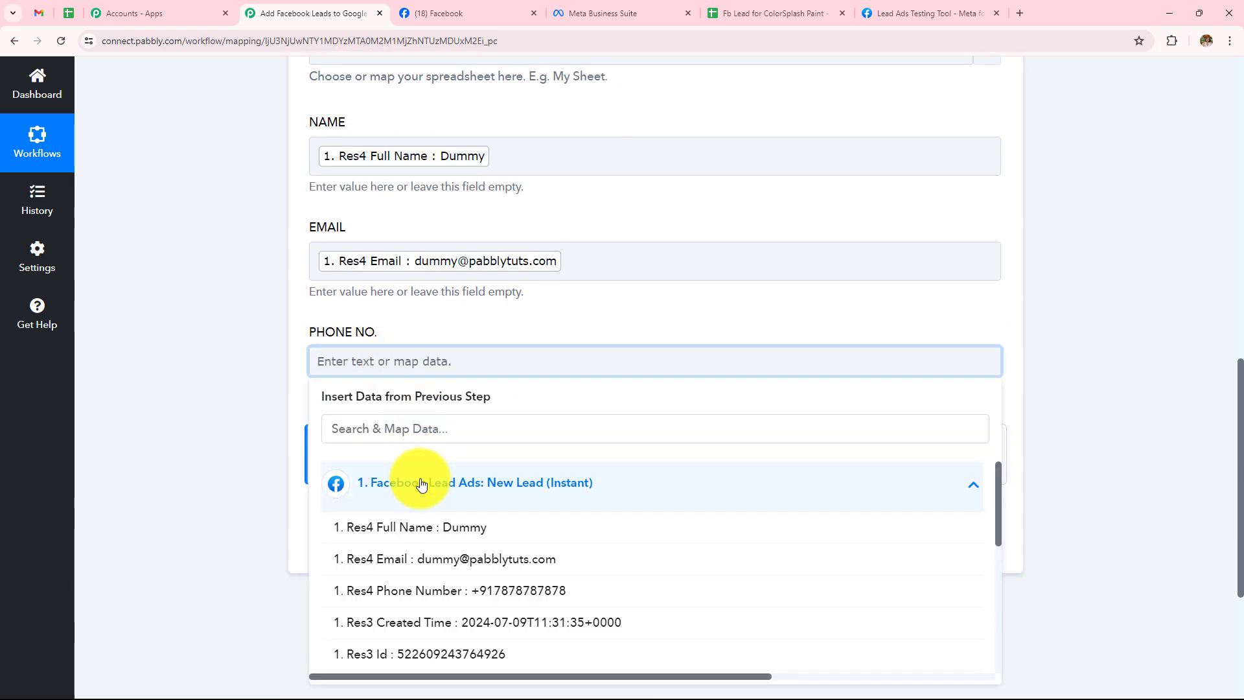
left_click(444, 591)
left_click(178, 416)
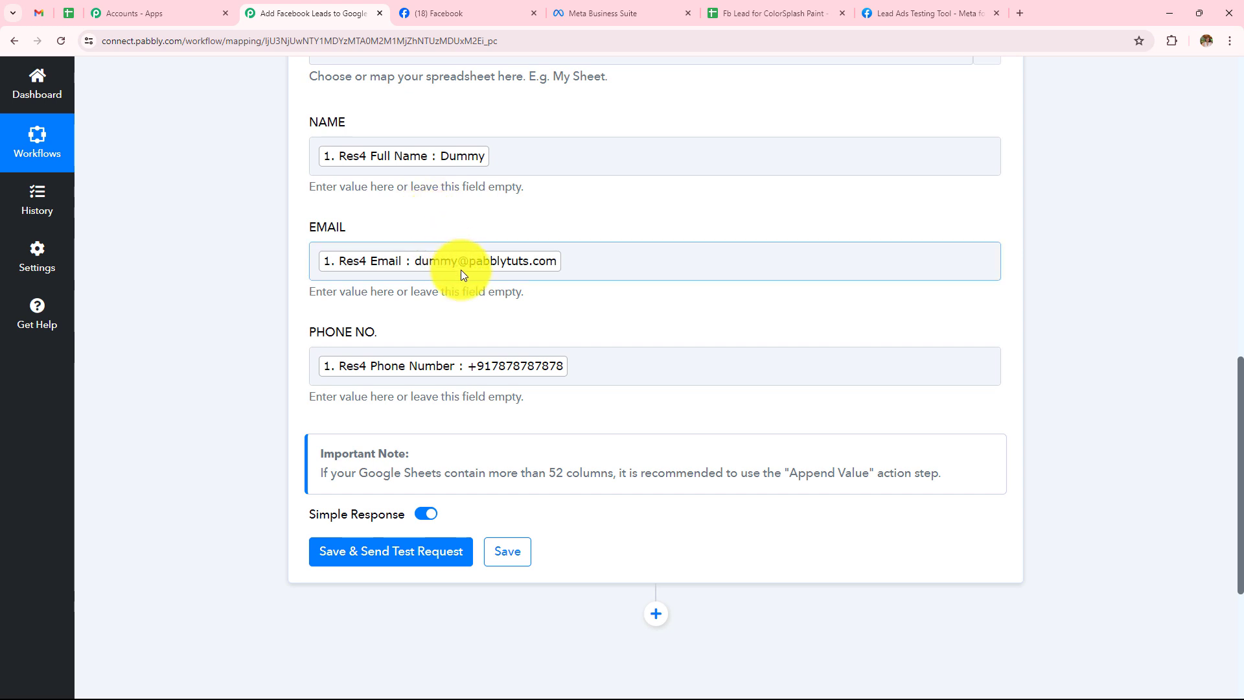
Save the row step and send a test request, then review the Response Received table.
left_click(398, 556)
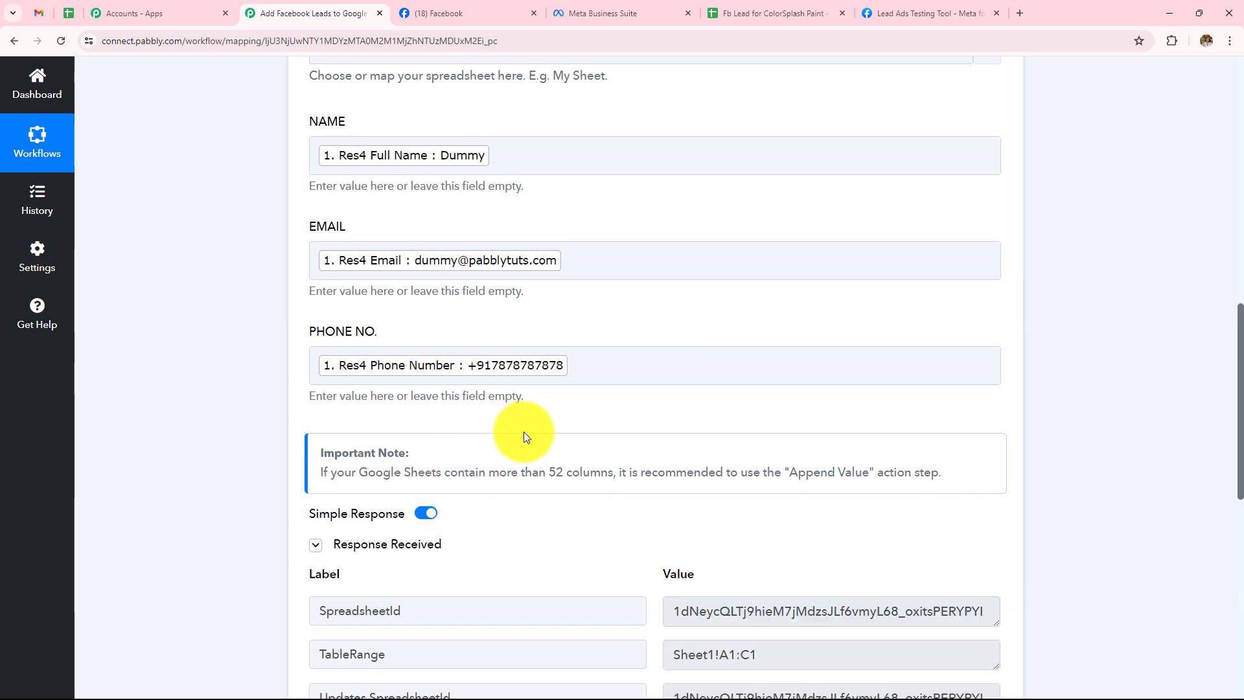
scroll(523, 431, "down", 3)
scroll(524, 432, "down", 2)
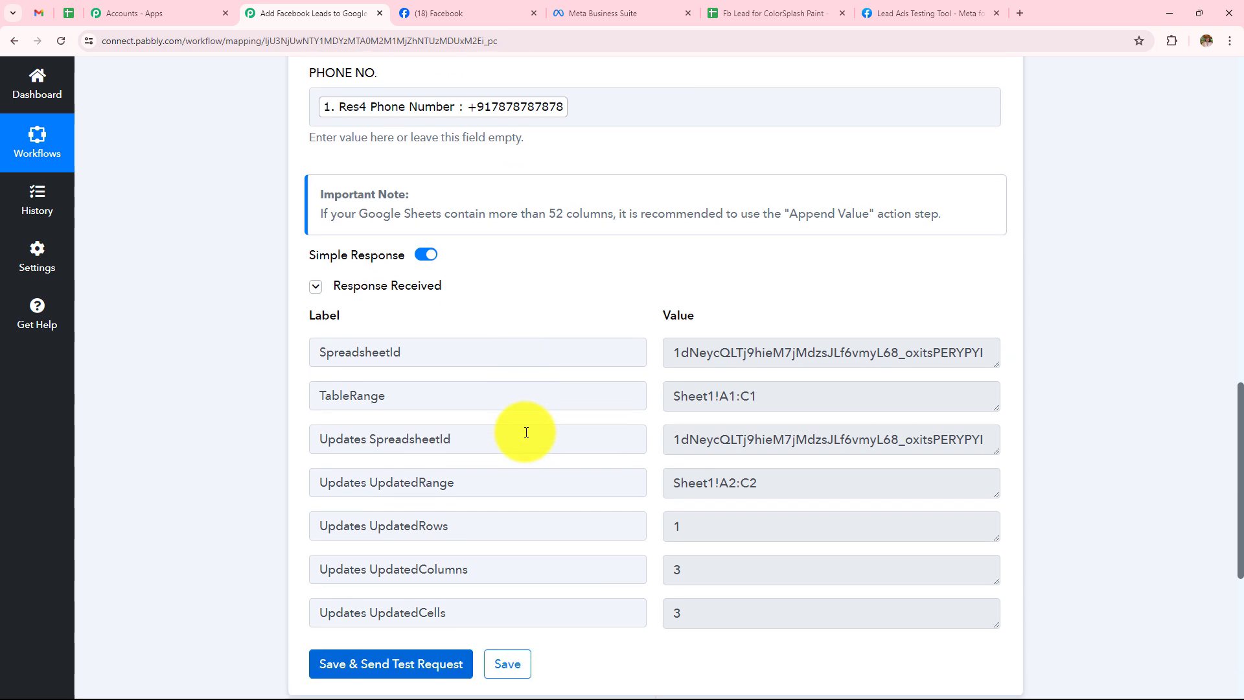
left_click(771, 13)
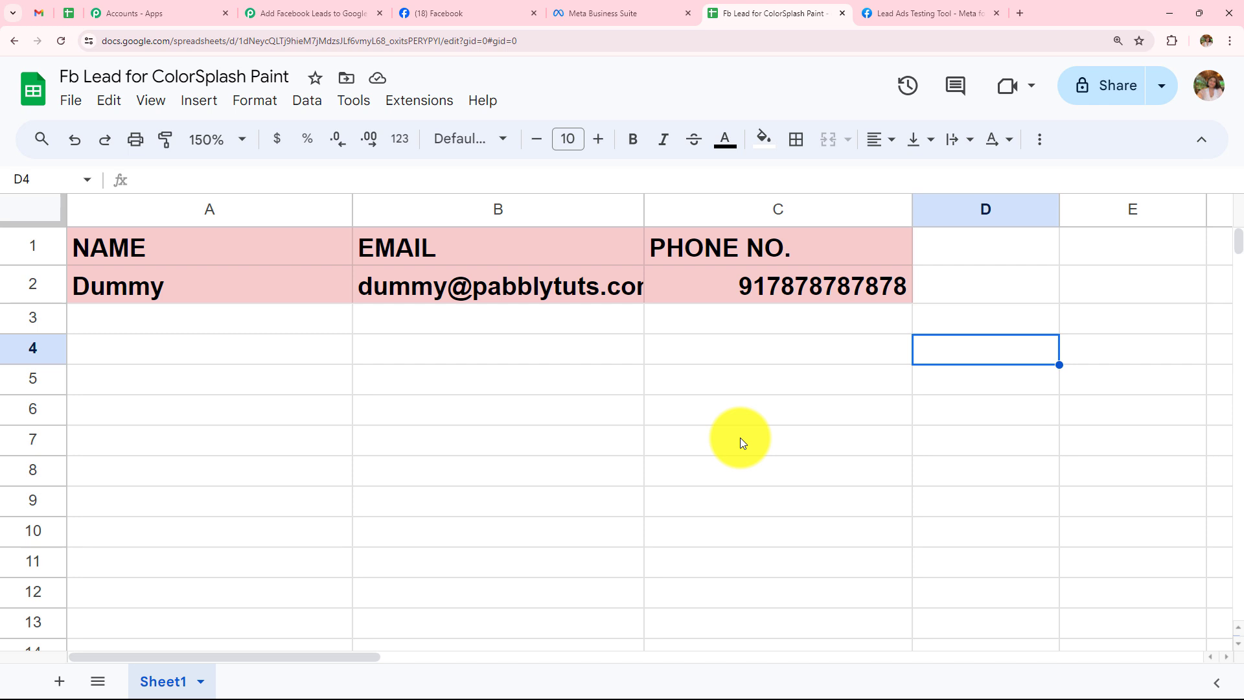
Confirm the Dummy lead fills row 2, then return to the Lead Ads Testing Tool.
left_click(901, 12)
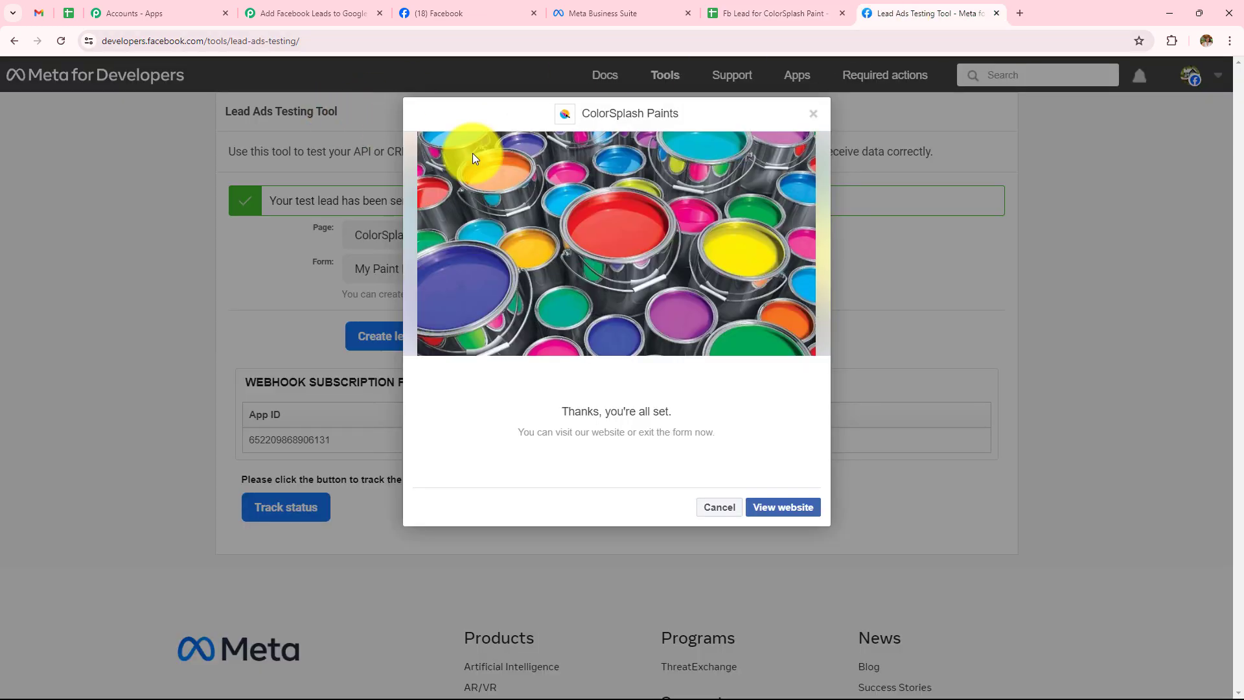
Delete the old test lead and select the ColorSplash Paints page with the My Paint Business form.
key("Escape")
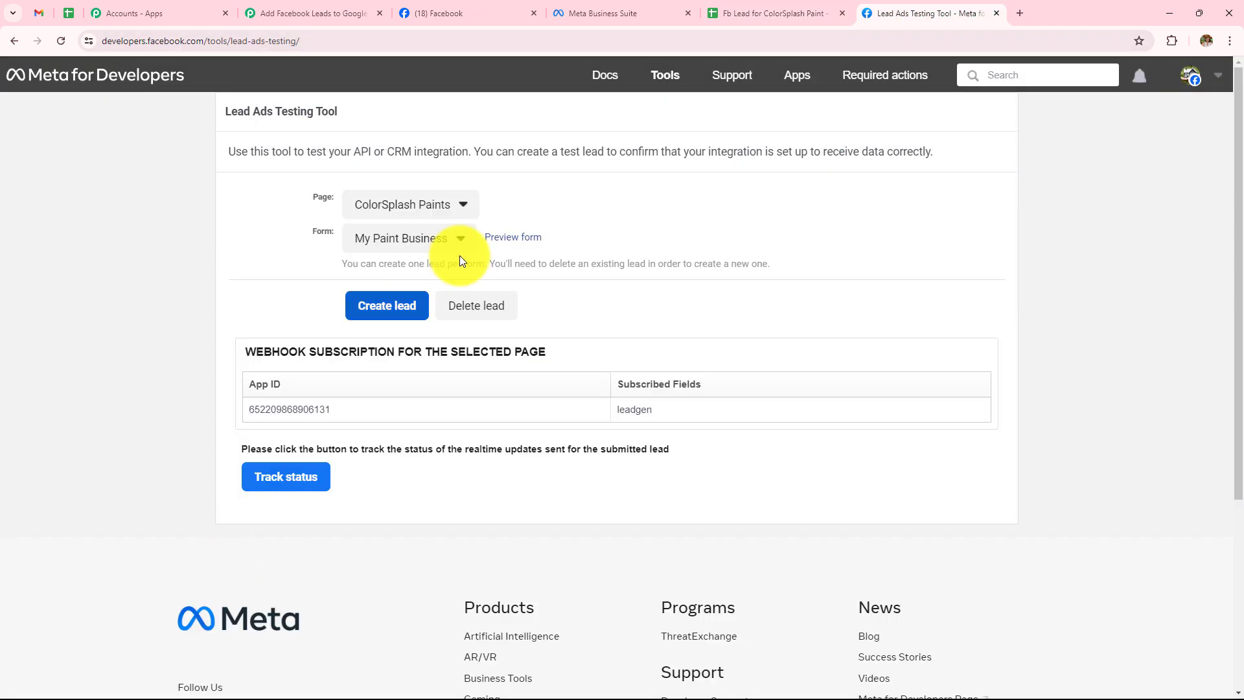
left_click(472, 324)
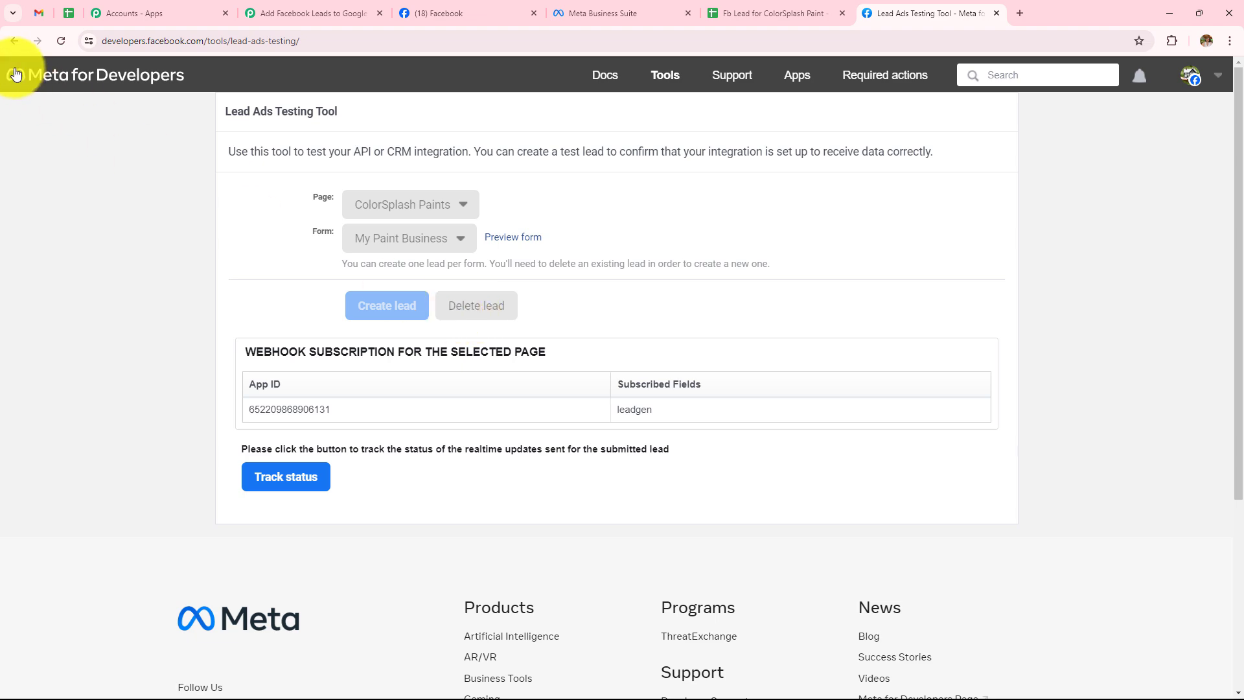
left_click(61, 41)
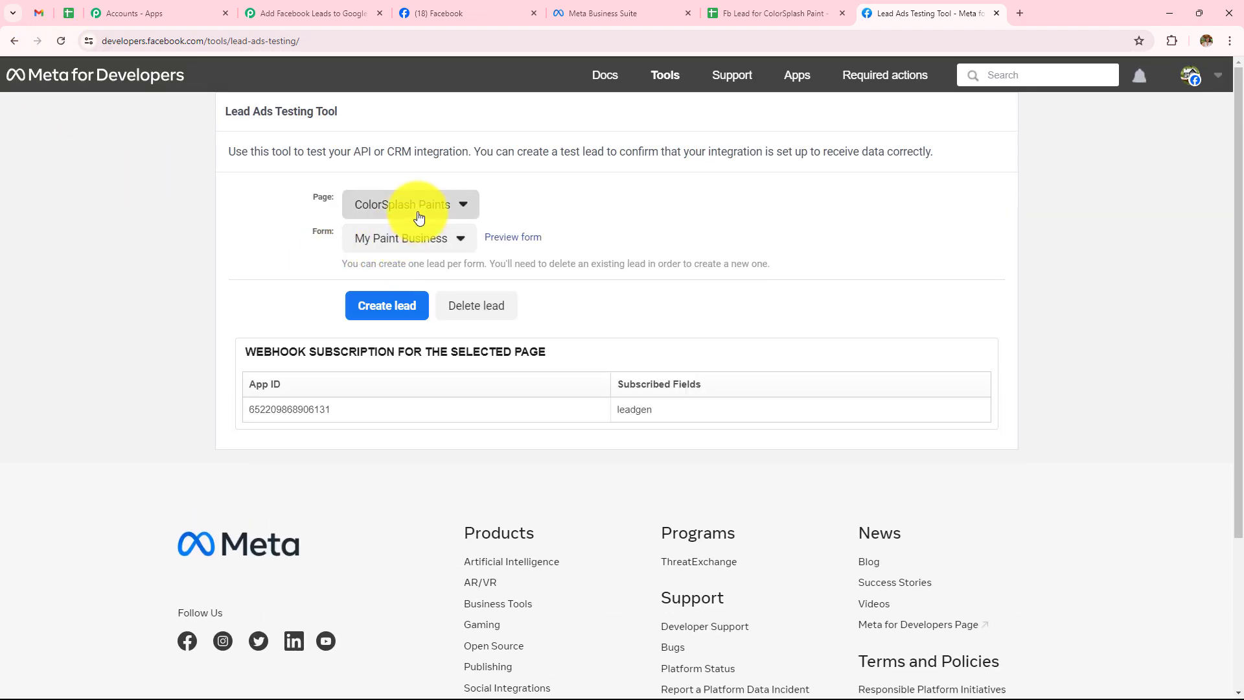
left_click(419, 217)
left_click(417, 245)
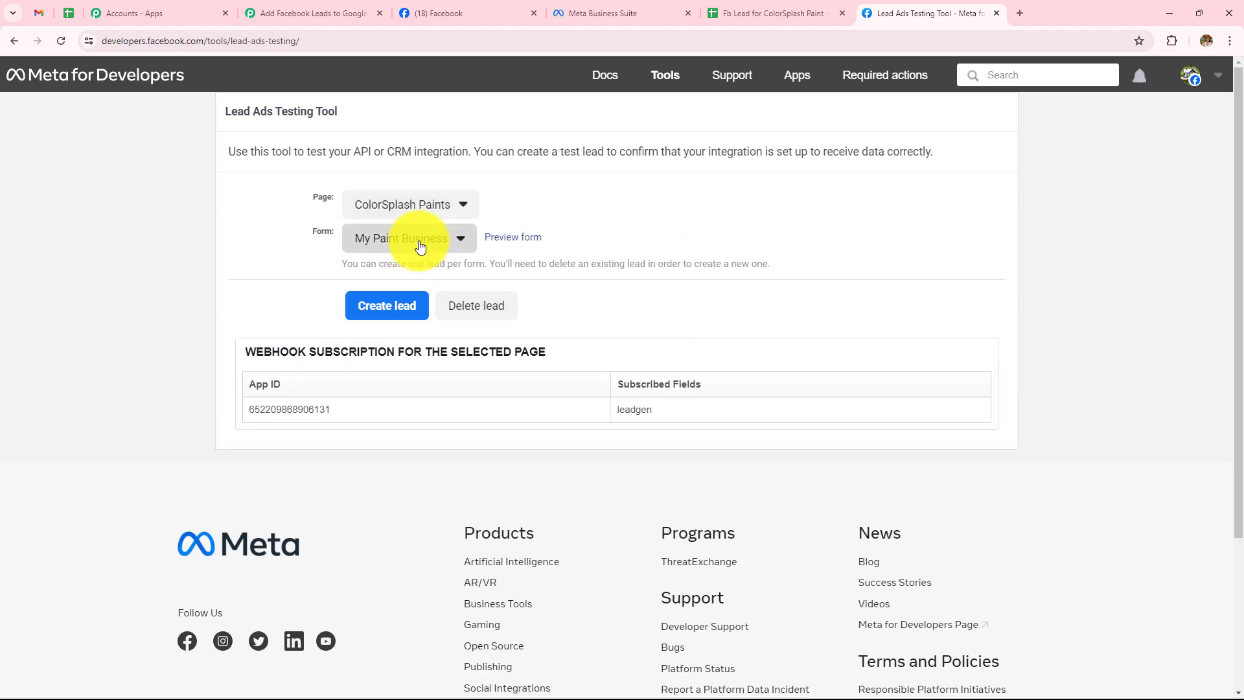
left_click(419, 246)
left_click(403, 265)
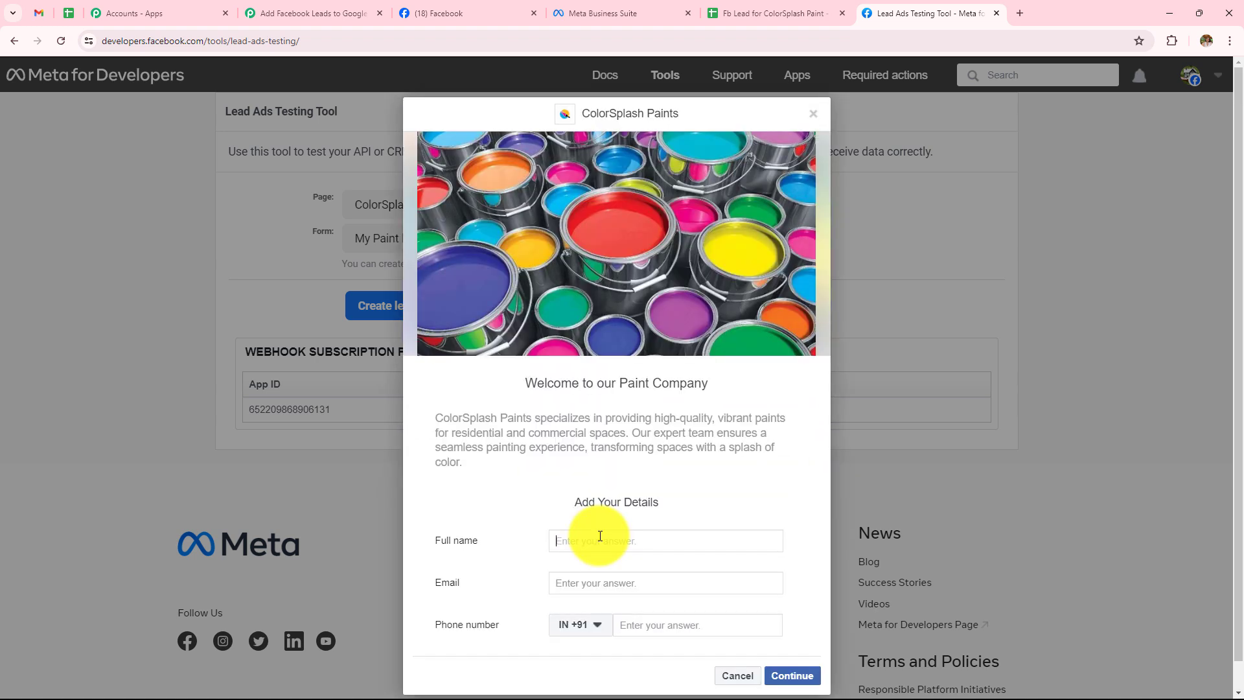
Submit a new test lead with full name 'Demo' plus an email and phone number.
type("Demo")
left_click(614, 586)
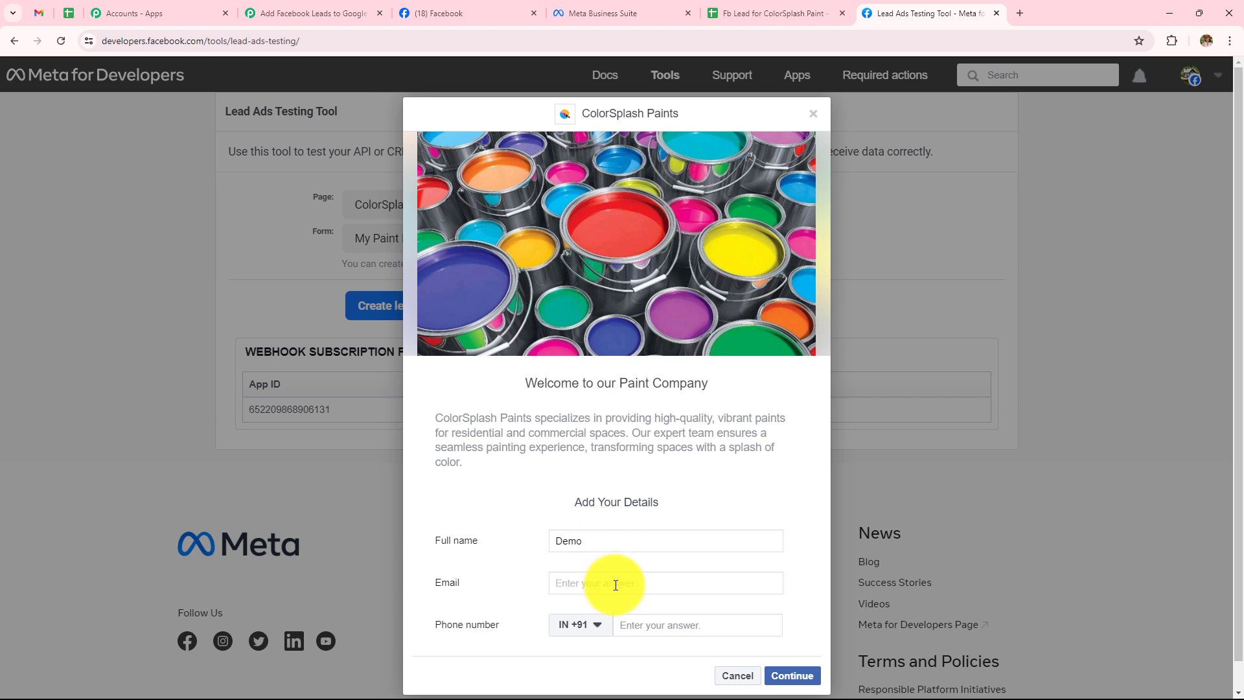
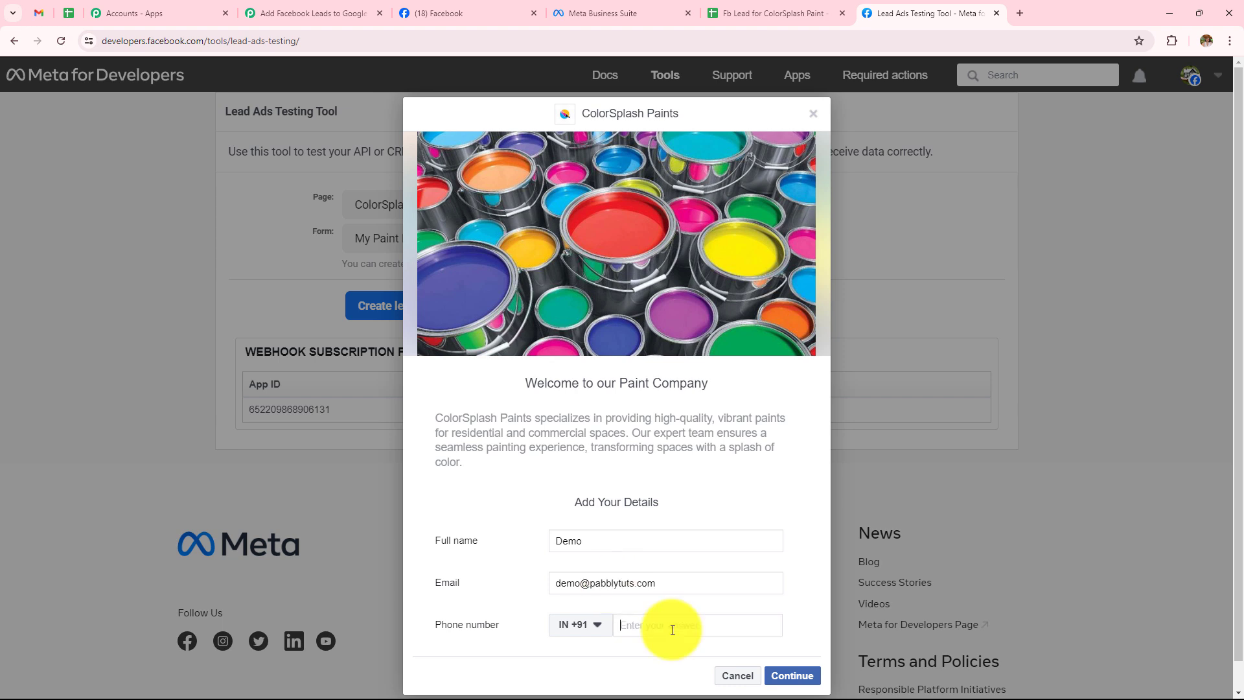
type("9999999999")
left_click(792, 675)
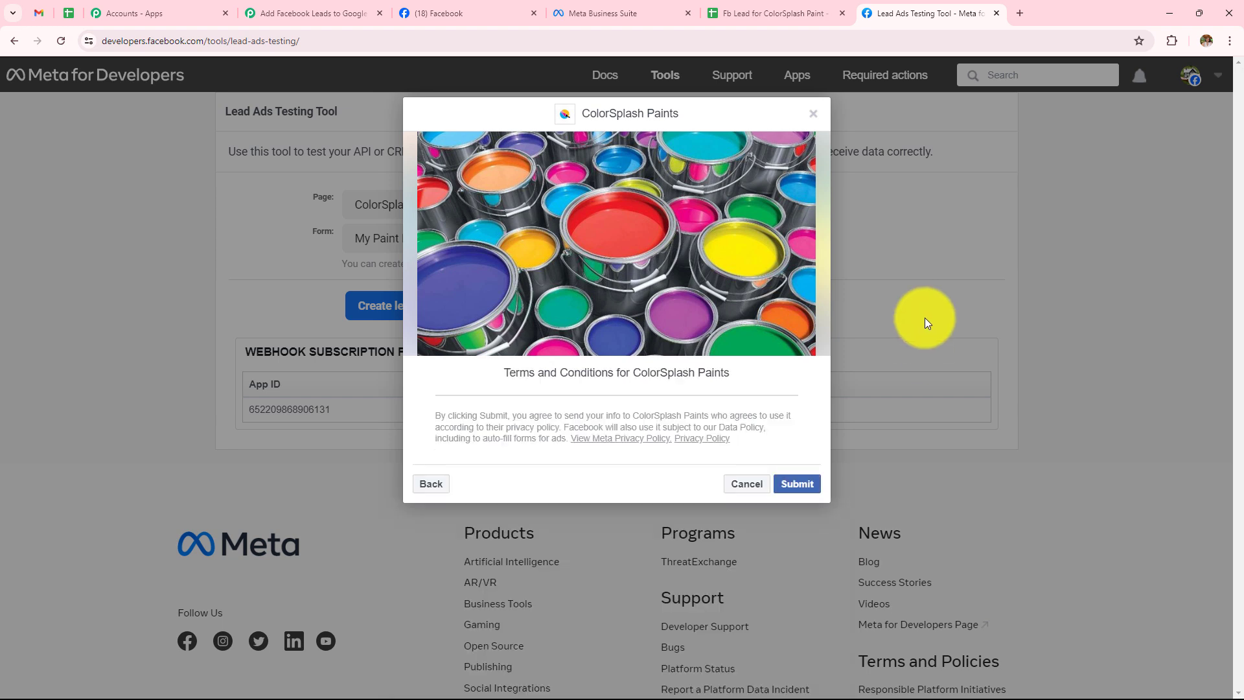
left_click(797, 484)
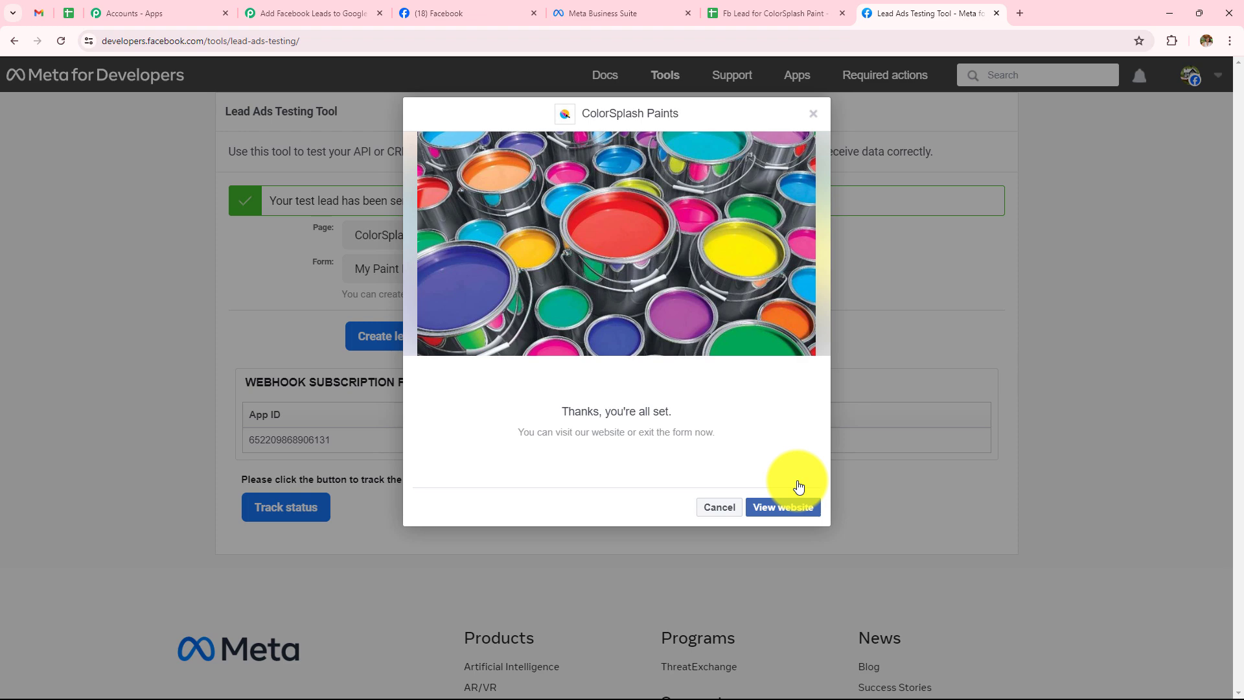
Confirm the Demo lead in row 3 of Sheet1, then return to the Pabbly workflow.
left_click(738, 5)
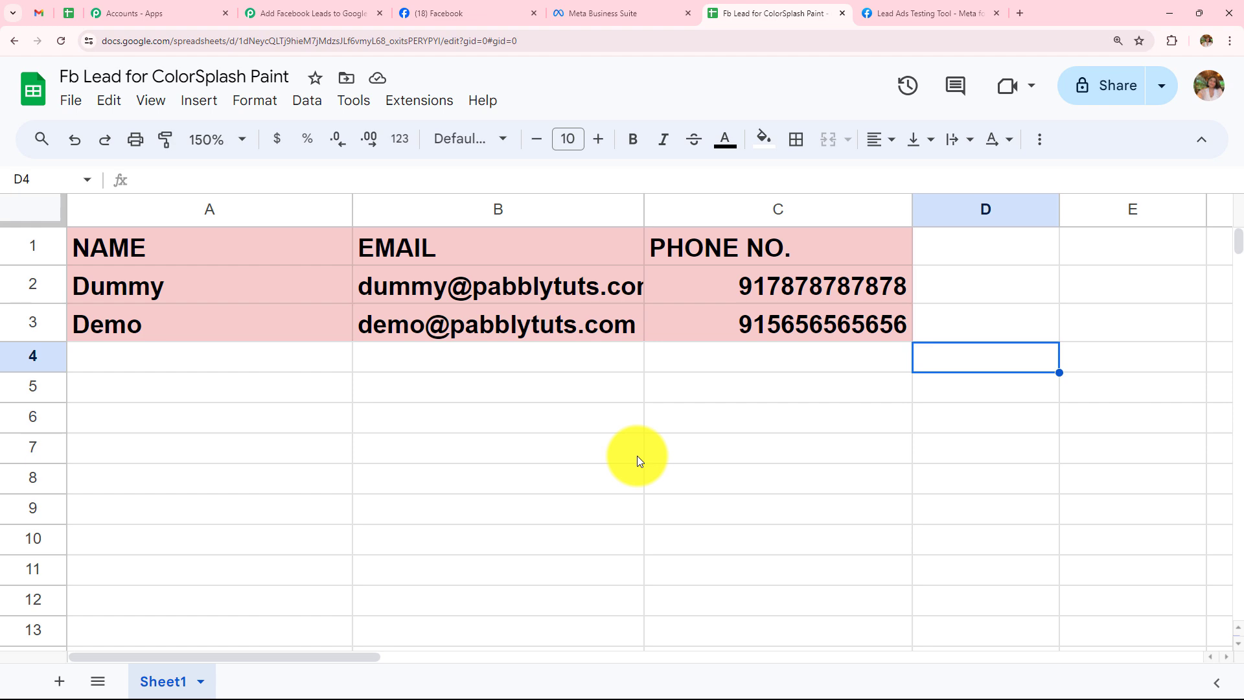
left_click(331, 8)
scroll(882, 373, "up", 15)
left_click(990, 433)
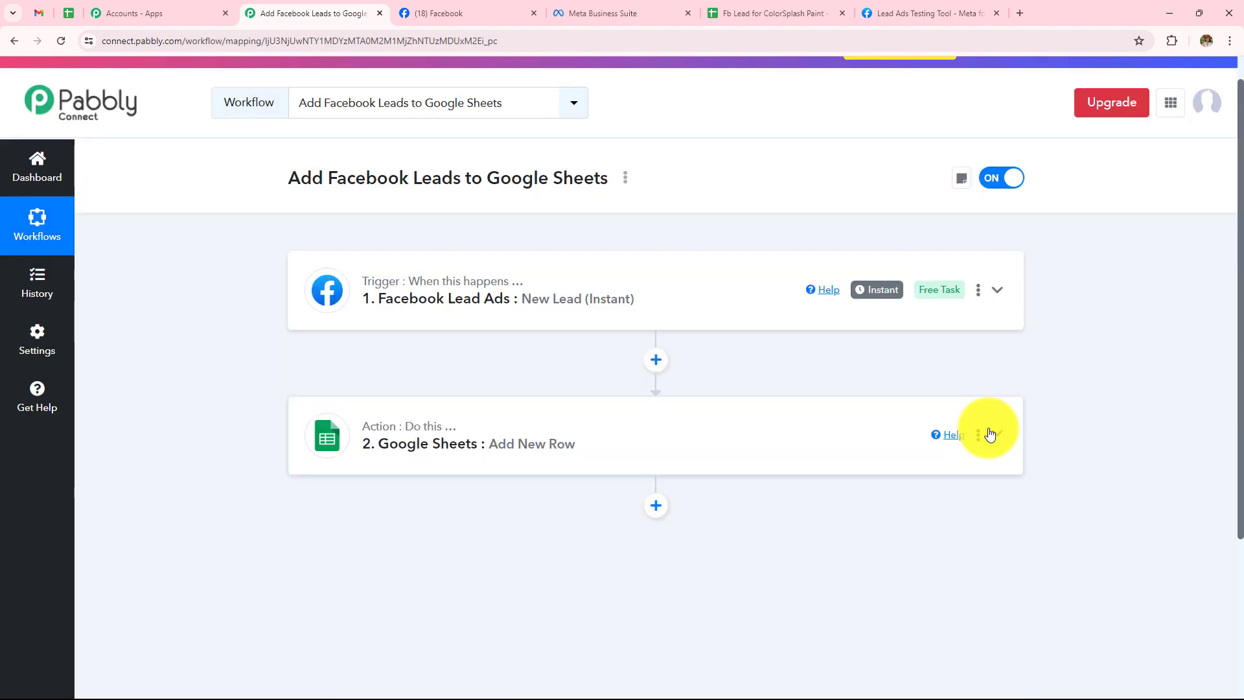
left_click(961, 300)
scroll(776, 515, "down", 2)
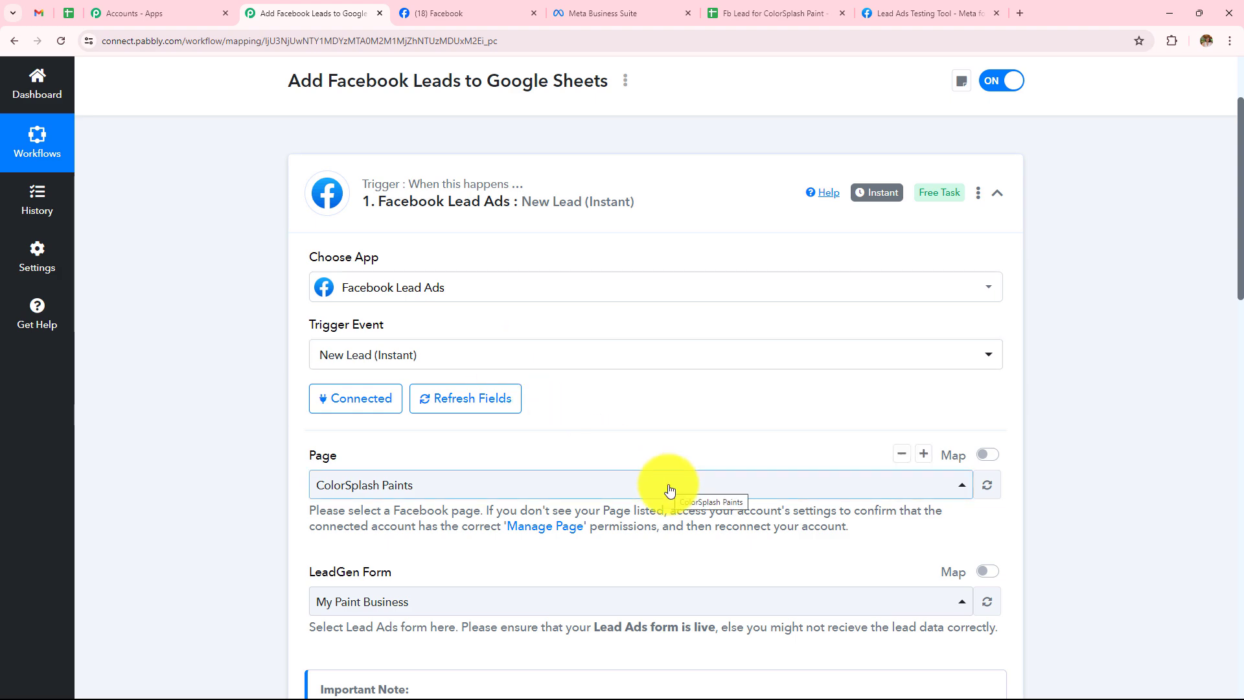
scroll(670, 491, "down", 2)
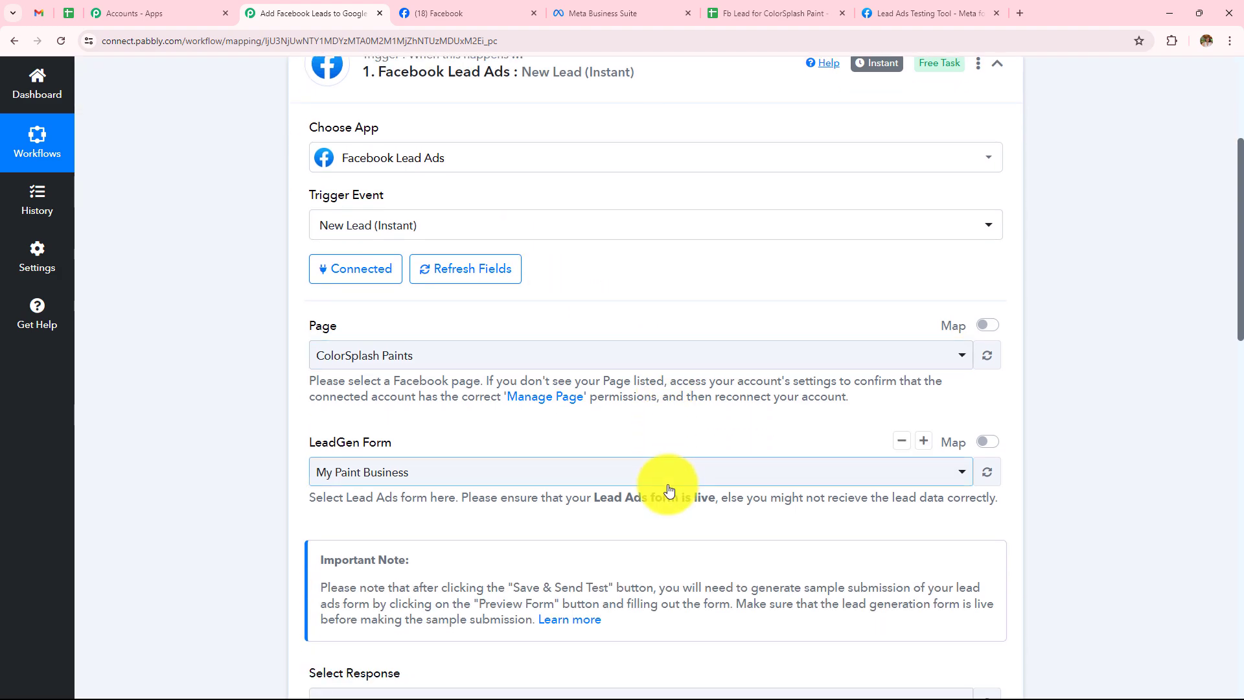
scroll(584, 508, "down", 3)
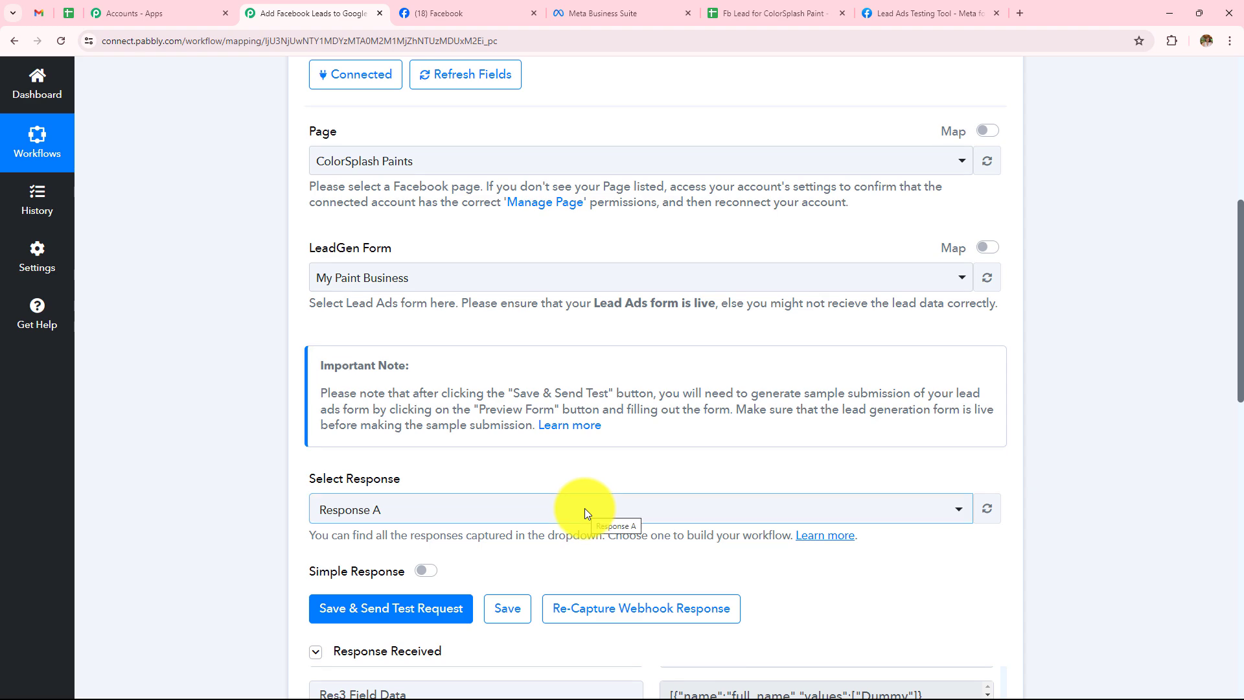
scroll(834, 512, "down", 10)
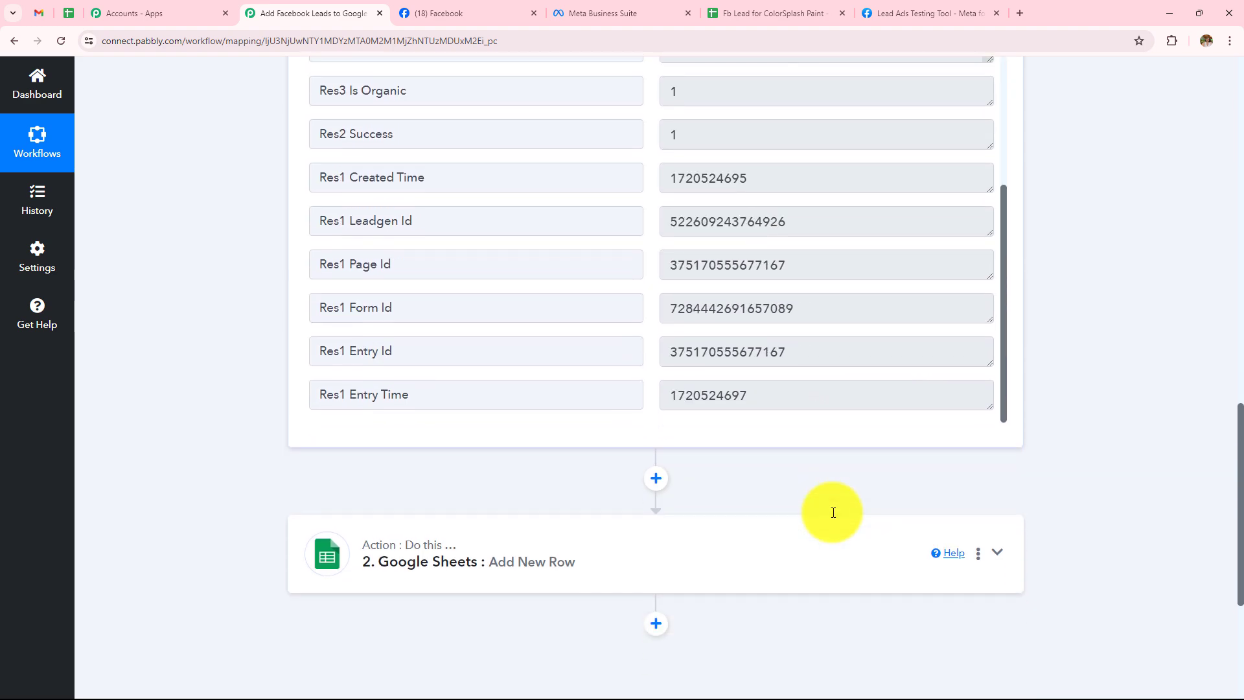
left_click(814, 565)
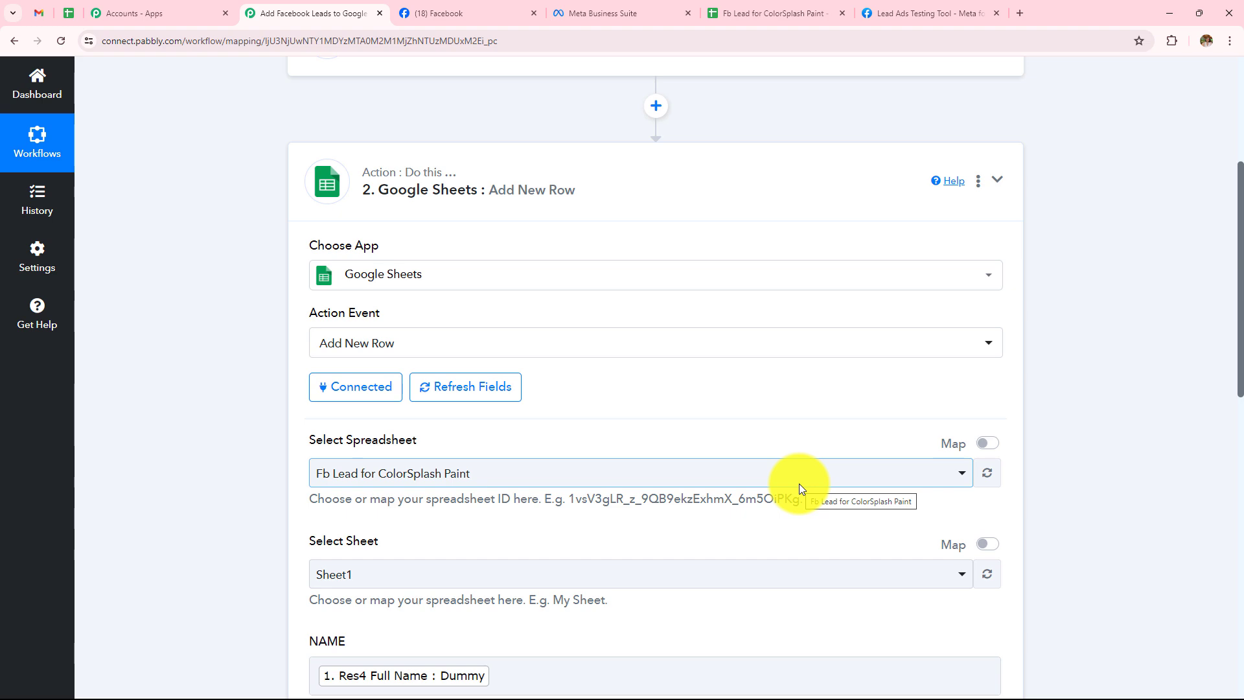
scroll(799, 484, "down", 2)
scroll(799, 484, "down", 4)
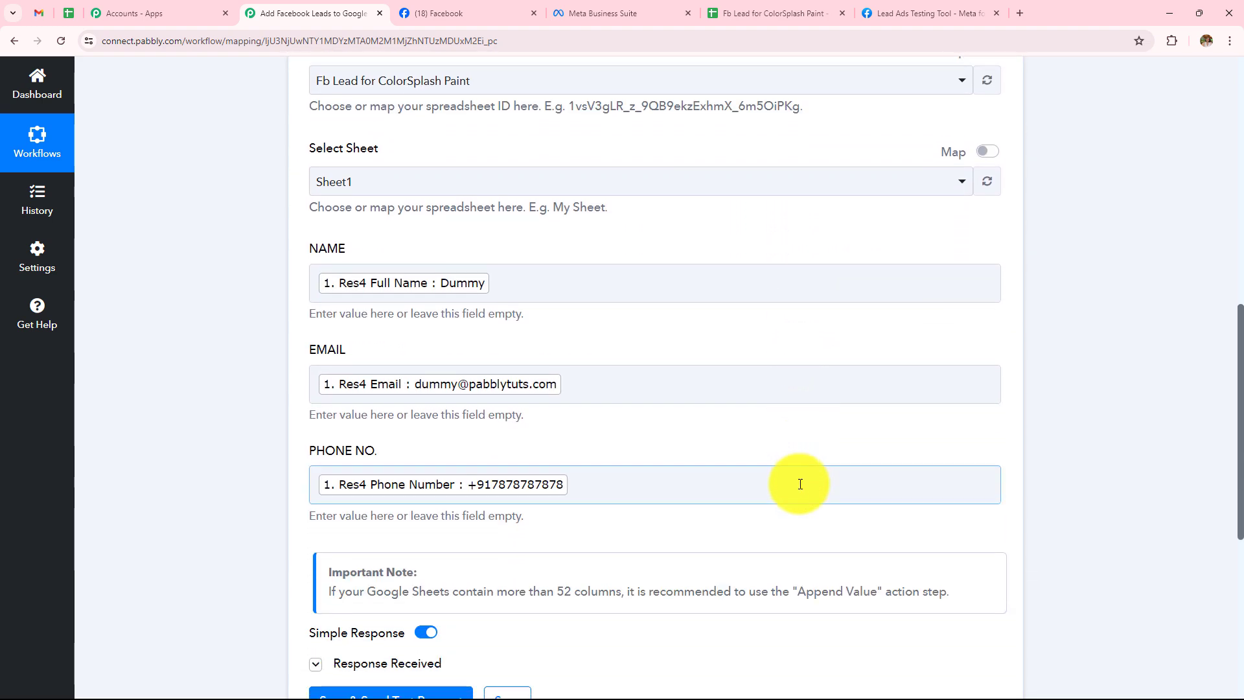
scroll(799, 483, "down", 4)
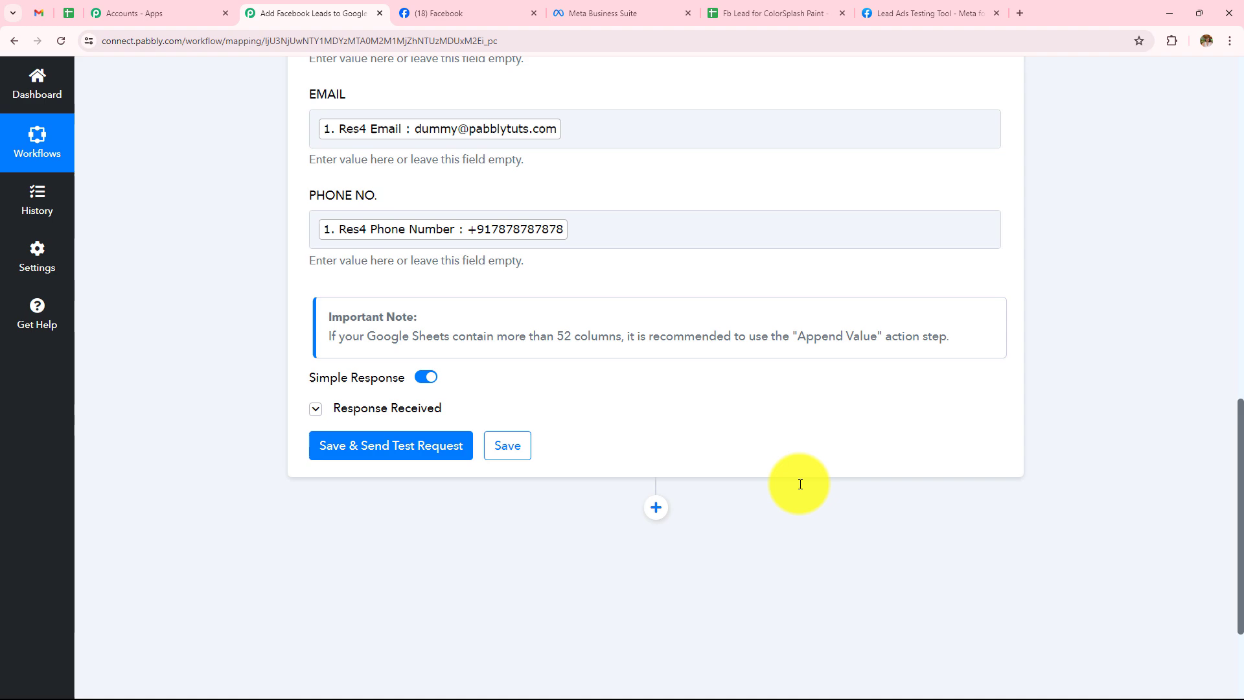
left_click(764, 20)
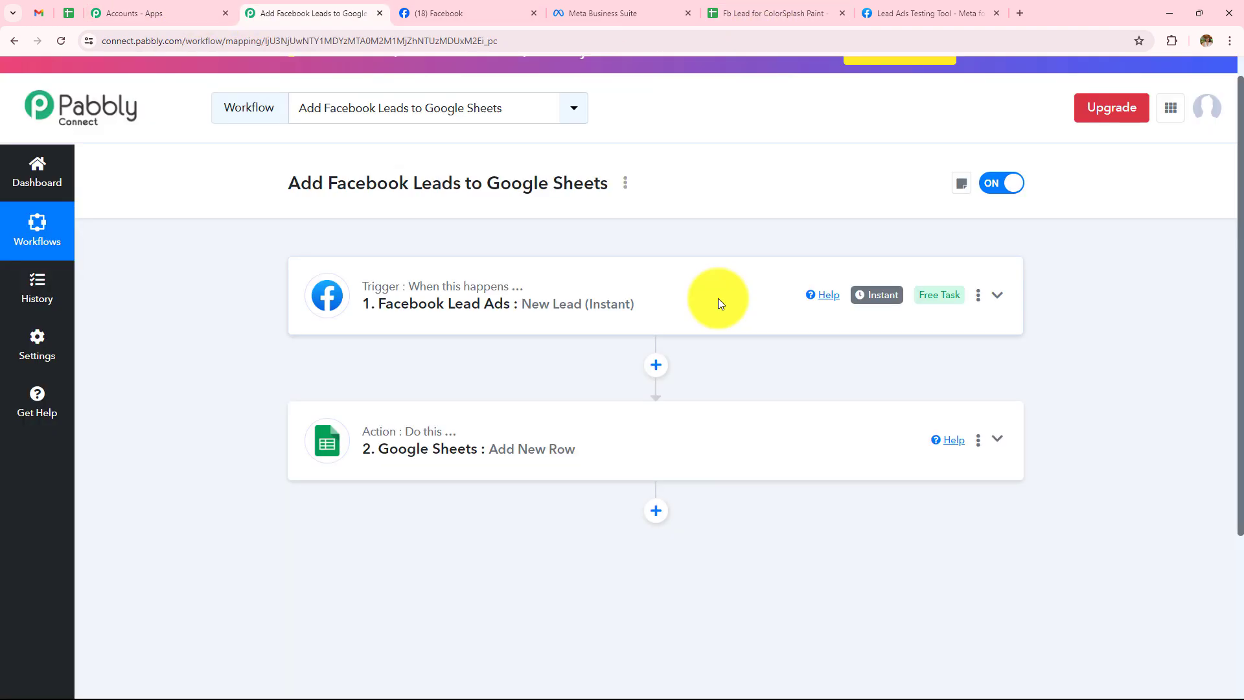